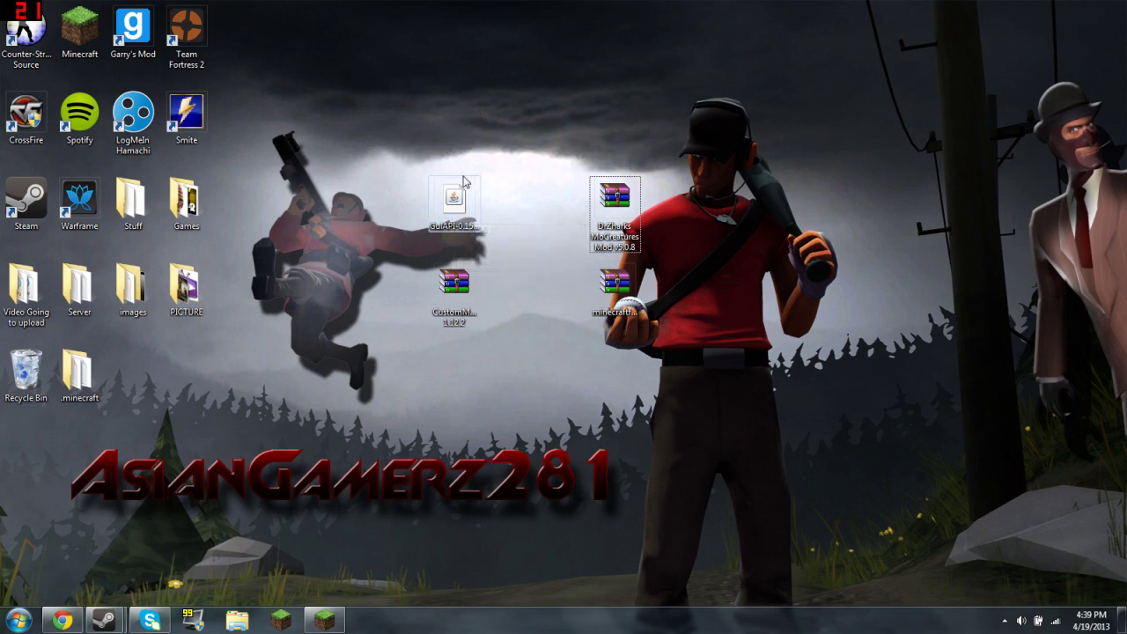
pyautogui.moveTo(414, 178); pyautogui.dragTo(589, 355)
pyautogui.click(501, 388)
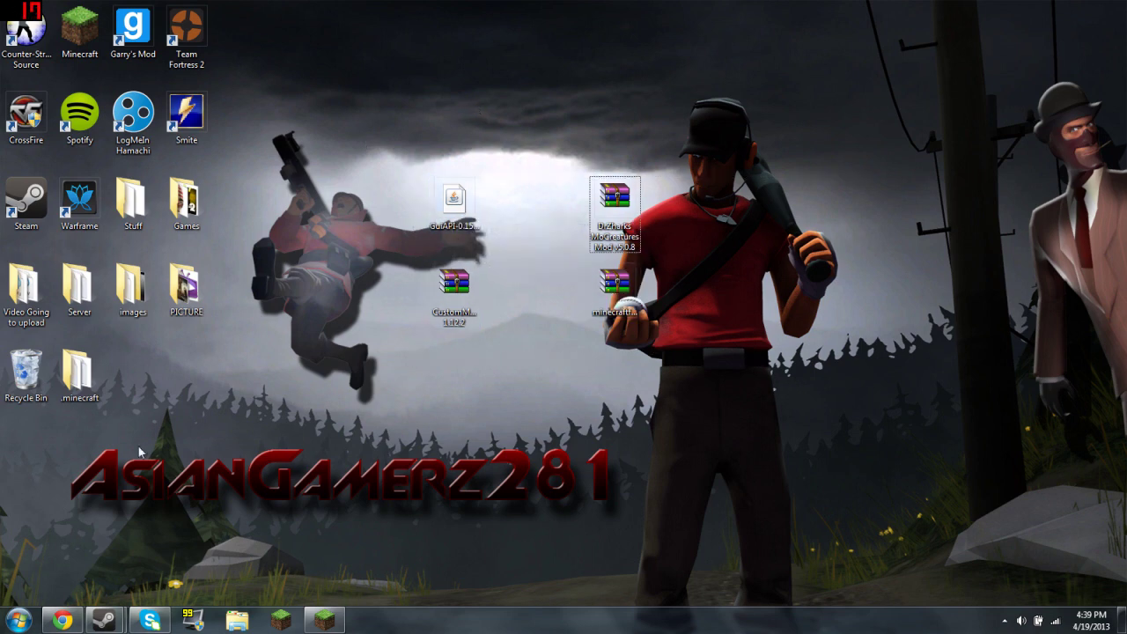
# - Switch to Chrome, review the Mo'Creatures forum page's download links and required files, and minimise the browser
pyautogui.click(62, 621)
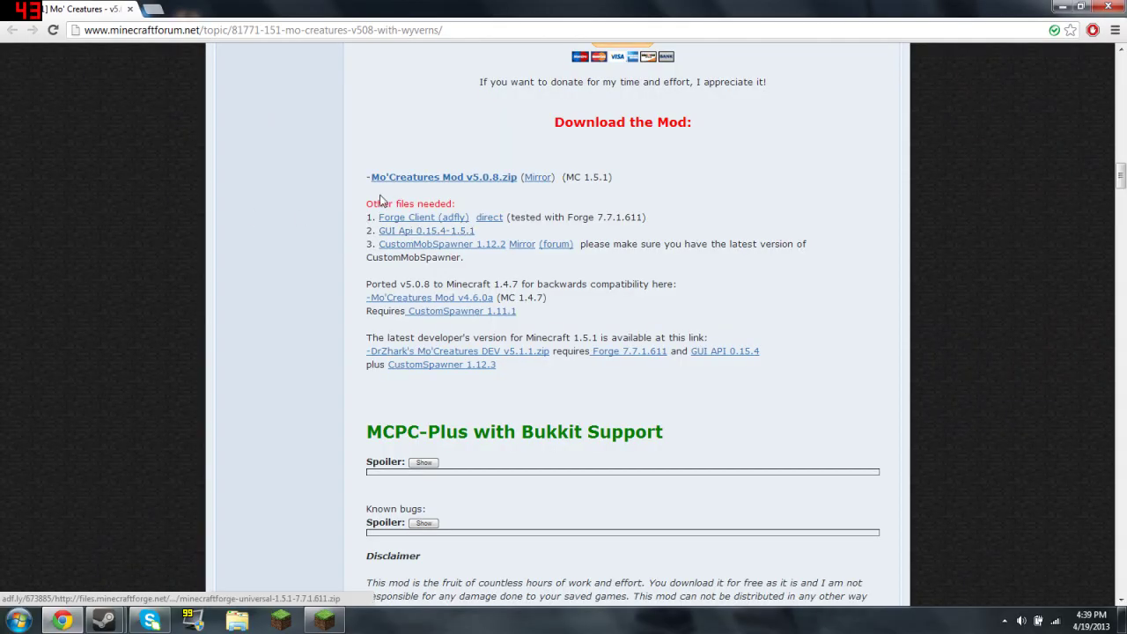
pyautogui.scroll(5, 382, 201)
pyautogui.scroll(10, 380, 206)
pyautogui.scroll(-20, 417, 237)
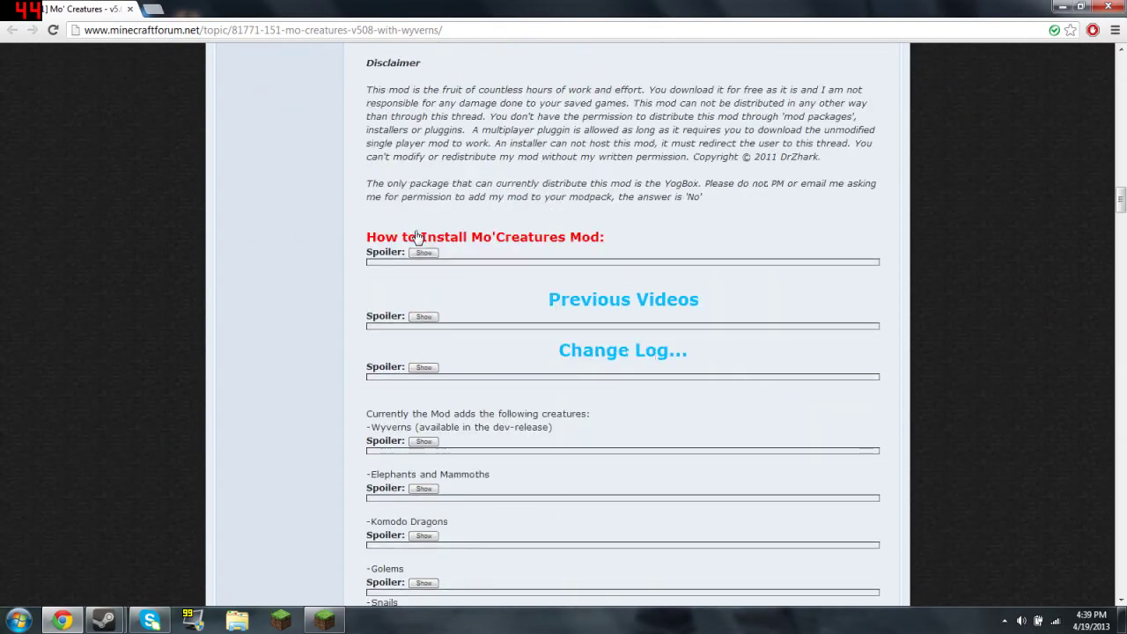
pyautogui.scroll(7, 418, 237)
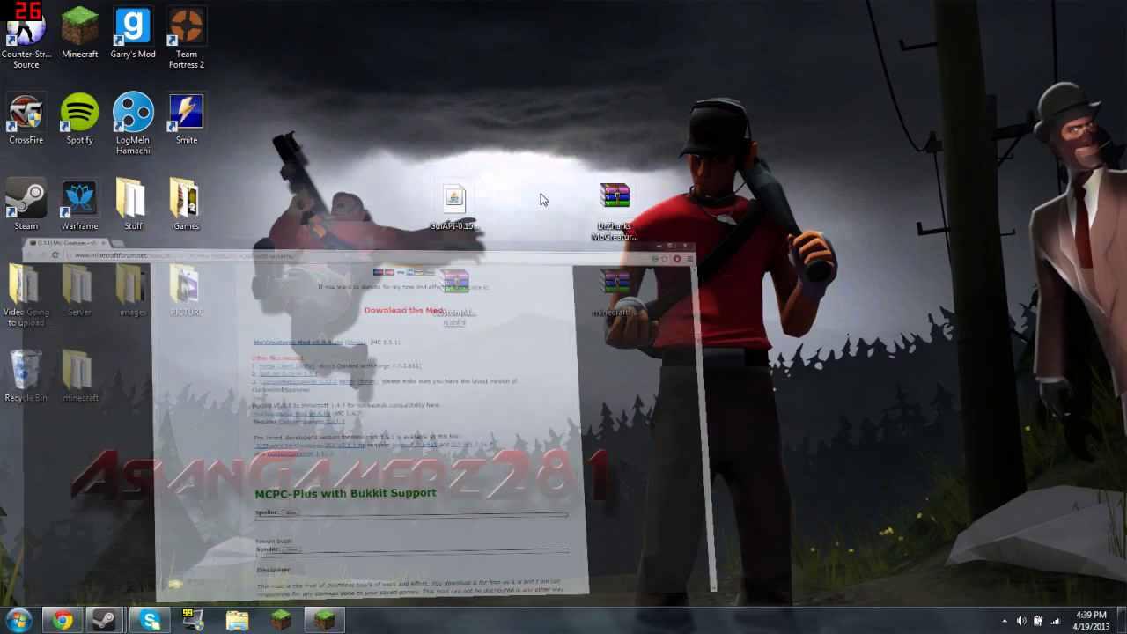
pyautogui.click(1063, 6)
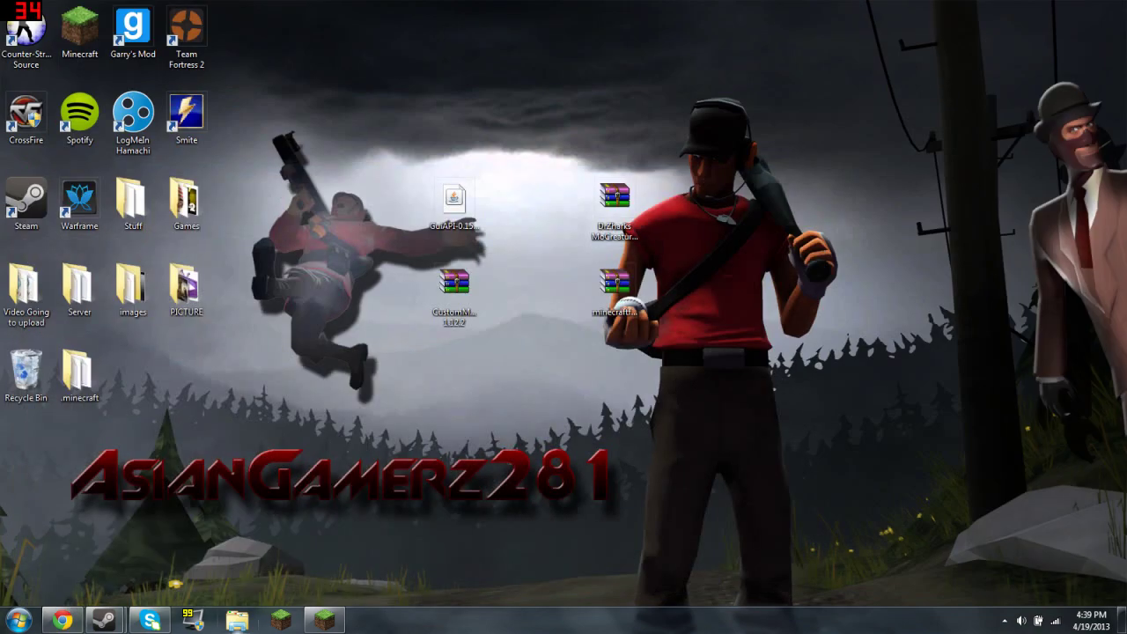
# - Log in through the Minecraft Launcher to run the unmodified game once, and quit from the title screen
pyautogui.click(325, 621)
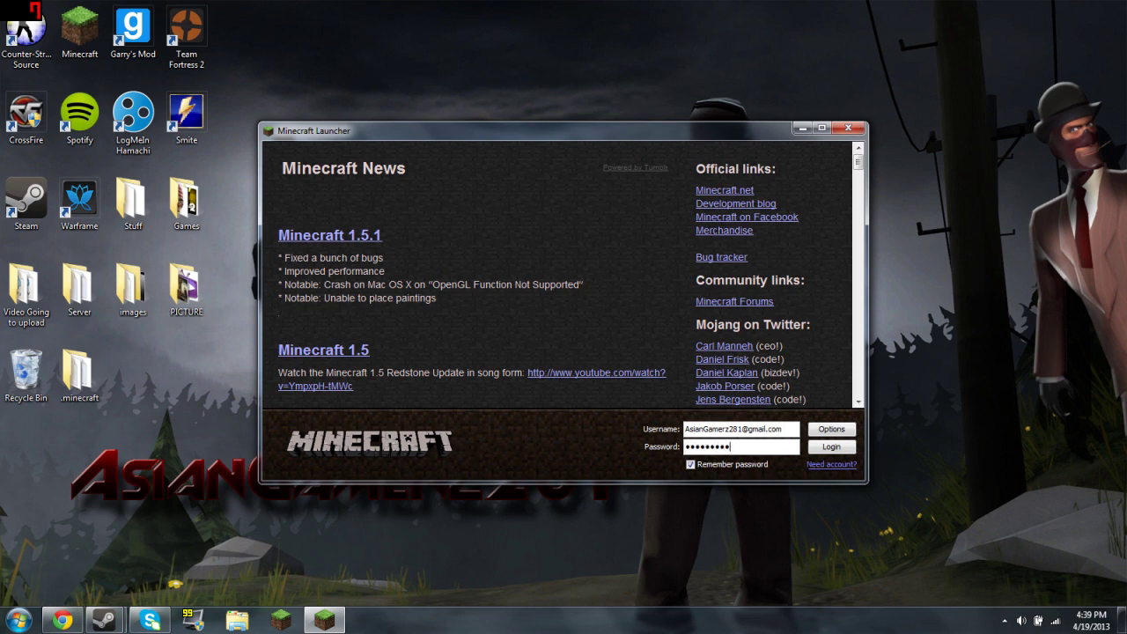
pyautogui.click(78, 375)
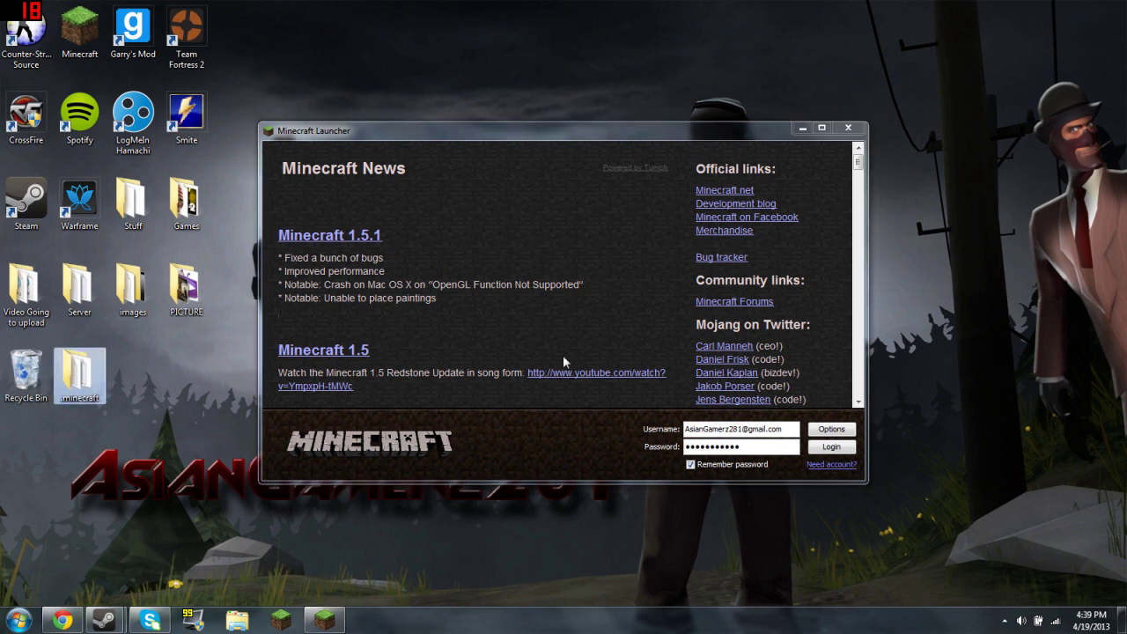
pyautogui.click(829, 448)
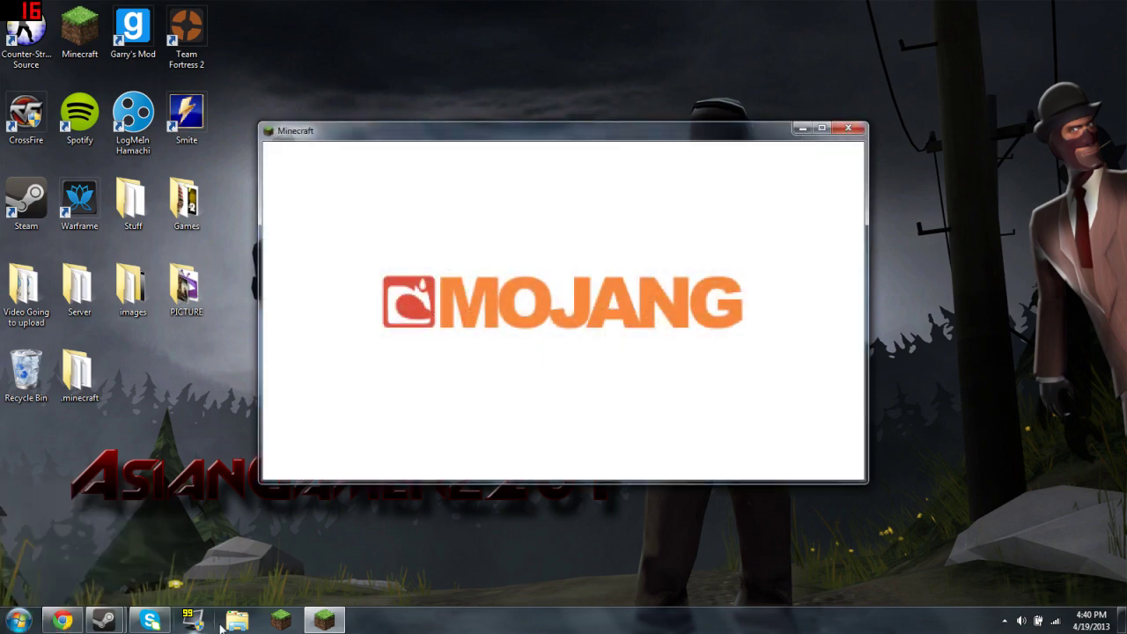
pyautogui.click(326, 624)
pyautogui.click(326, 623)
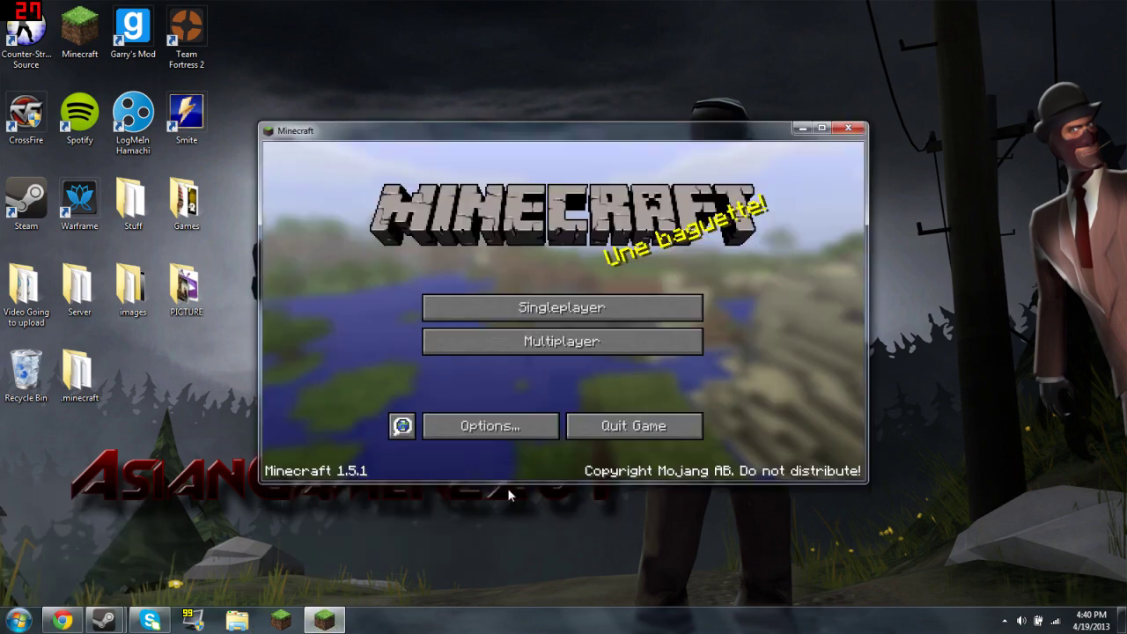
pyautogui.click(606, 431)
# - Go to the %appdata% location and open the bin folder inside .minecraft
pyautogui.click(17, 620)
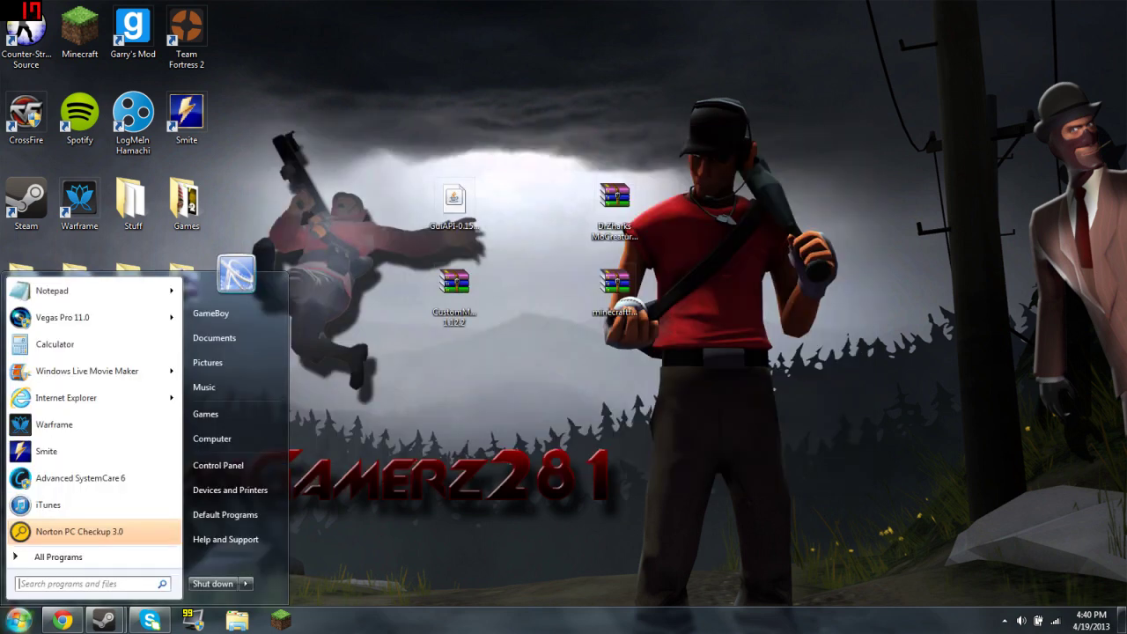
pyautogui.write('%appdata%')
pyautogui.press('Return')
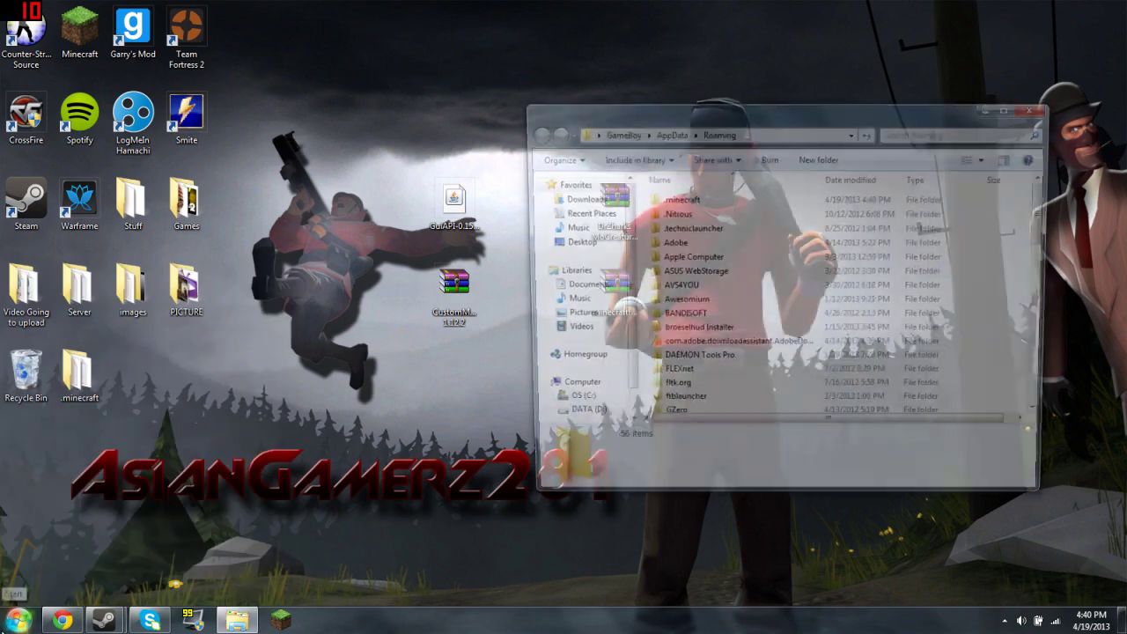
pyautogui.doubleClick(687, 200)
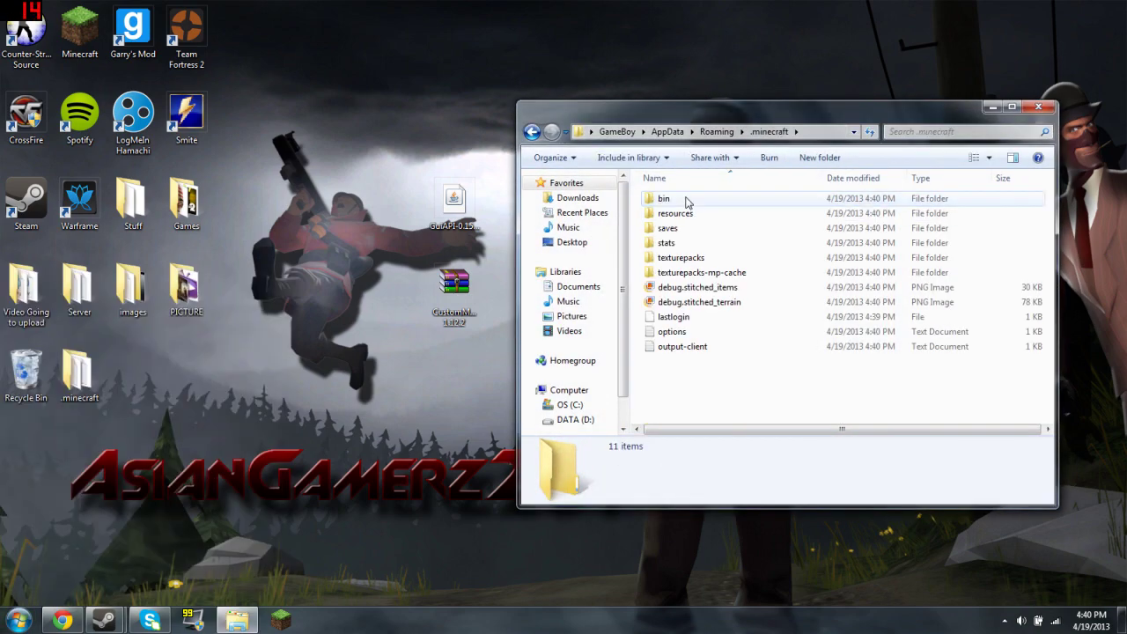
pyautogui.doubleClick(686, 200)
# - Open the minecraft jar file from the bin folder with WinRAR archiver and dismiss the licence purchase notice
pyautogui.click(688, 276)
pyautogui.rightClick(689, 279)
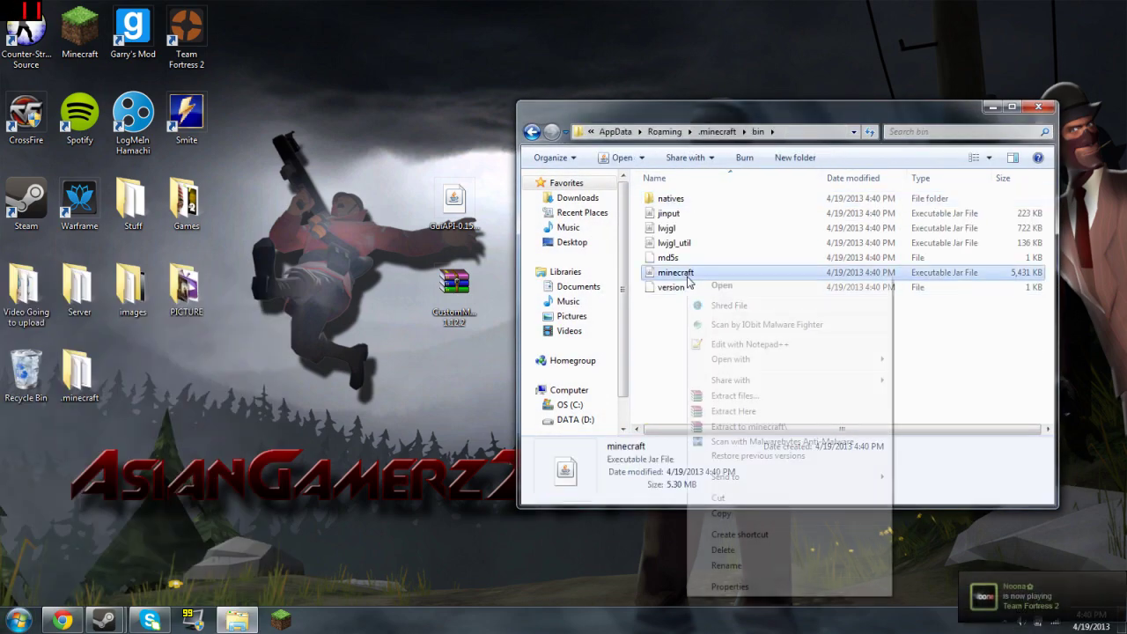
pyautogui.moveTo(745, 361)
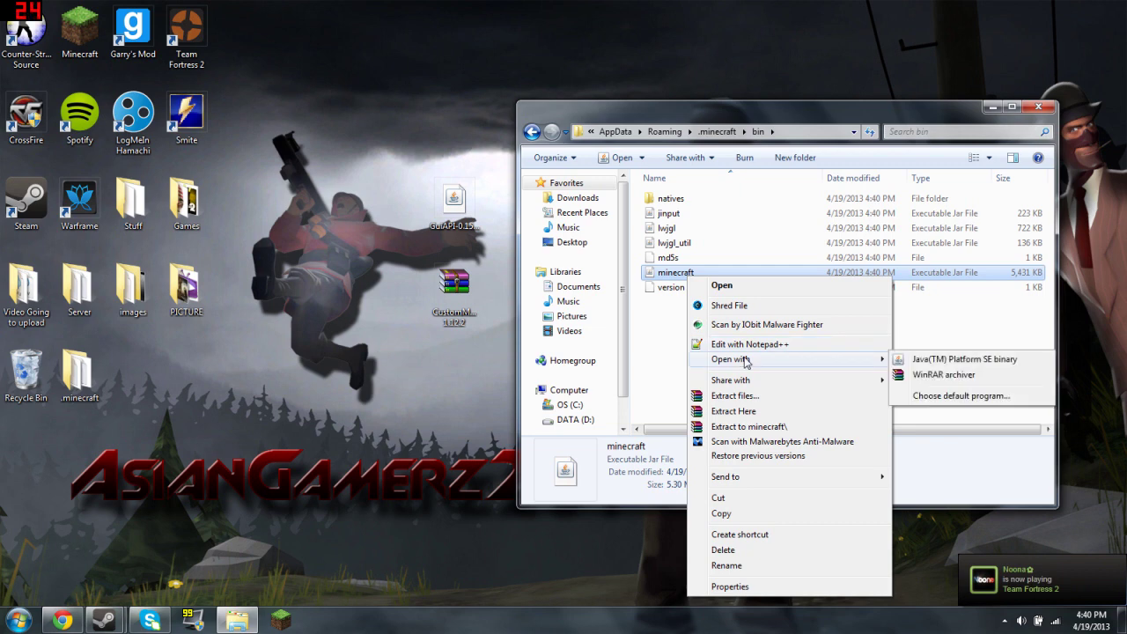
pyautogui.click(916, 377)
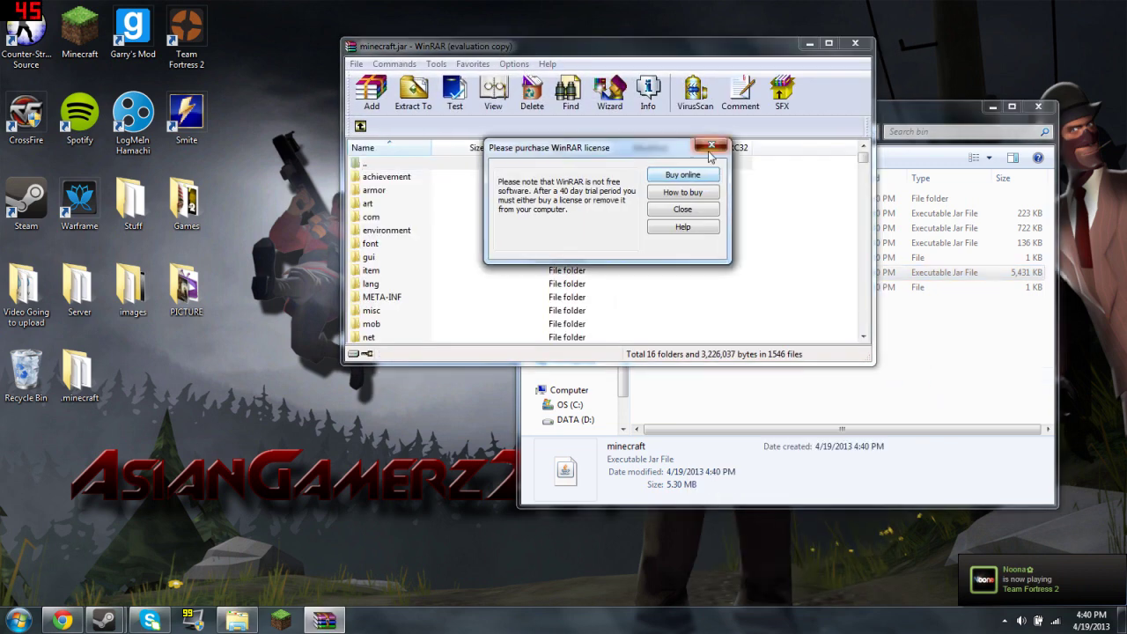
pyautogui.click(713, 149)
# - Move the minecraft.jar archive window clear of the desktop mod files and minimise the bin folder window
pyautogui.moveTo(651, 52); pyautogui.dragTo(948, 85)
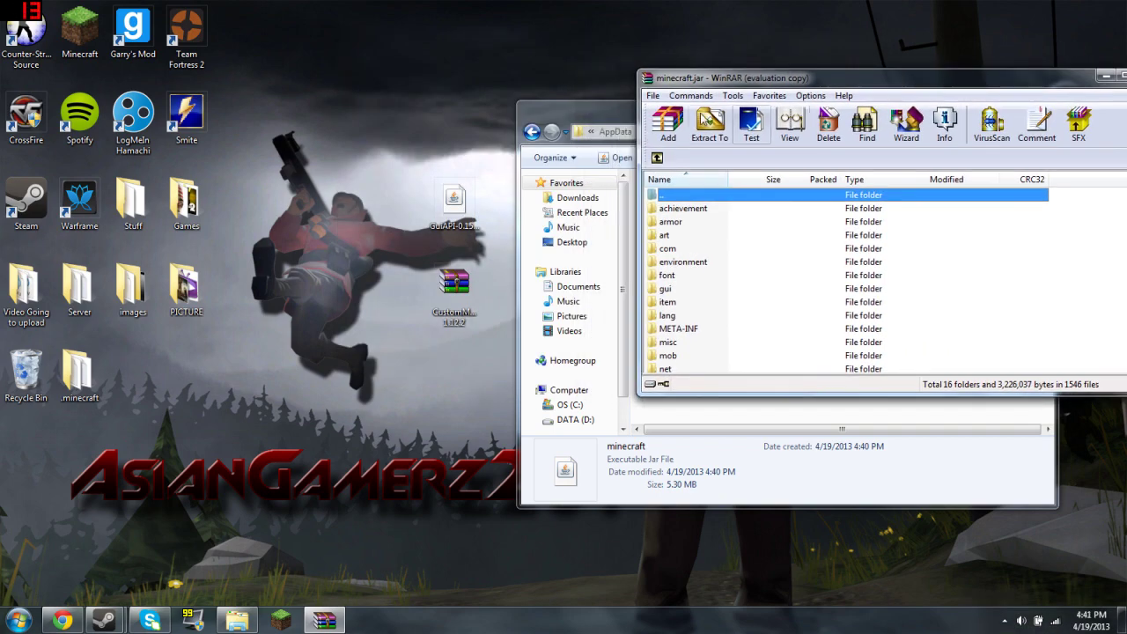
pyautogui.click(620, 119)
pyautogui.moveTo(621, 119); pyautogui.dragTo(128, 94)
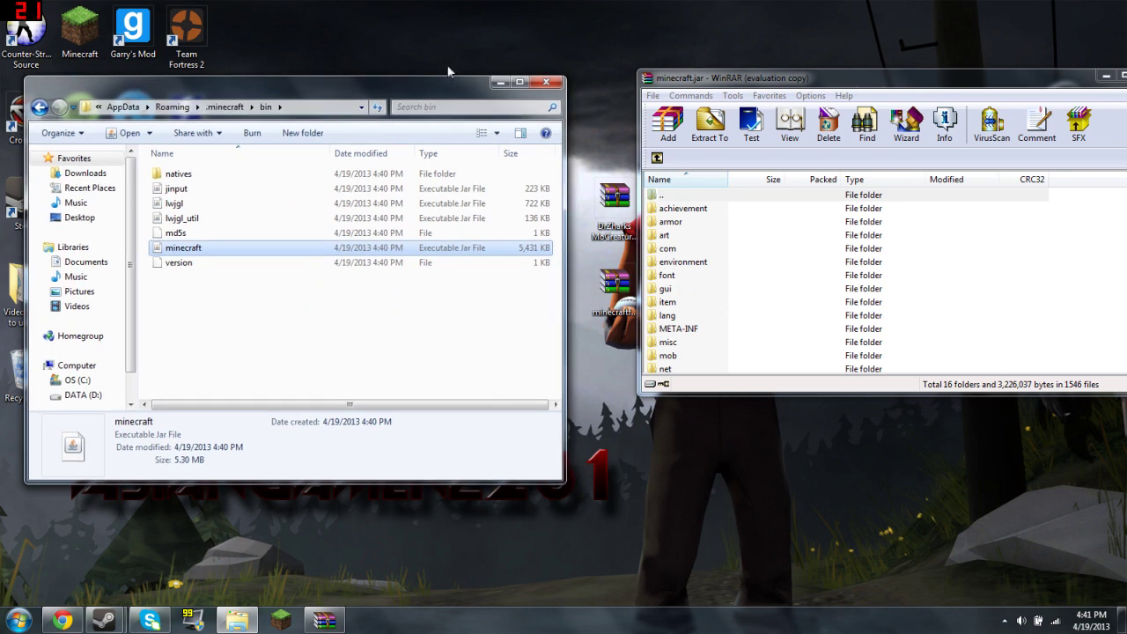
pyautogui.click(497, 82)
pyautogui.moveTo(824, 81); pyautogui.dragTo(881, 76)
# - Delete the original META-INF folder from the minecraft.jar archive
pyautogui.click(743, 323)
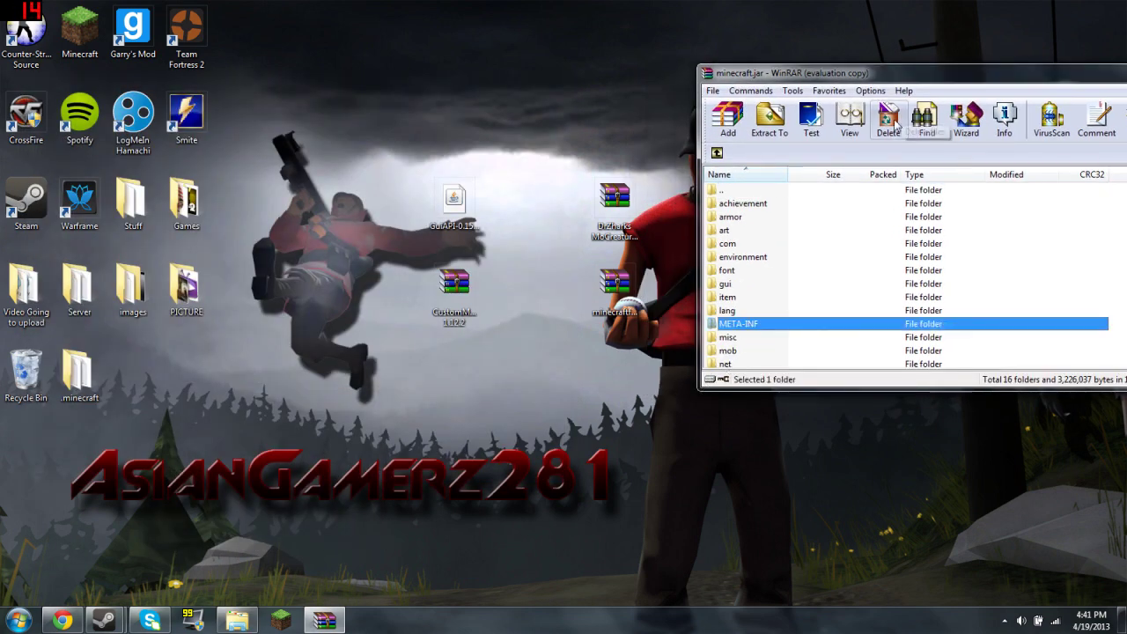
pyautogui.click(892, 122)
pyautogui.click(590, 352)
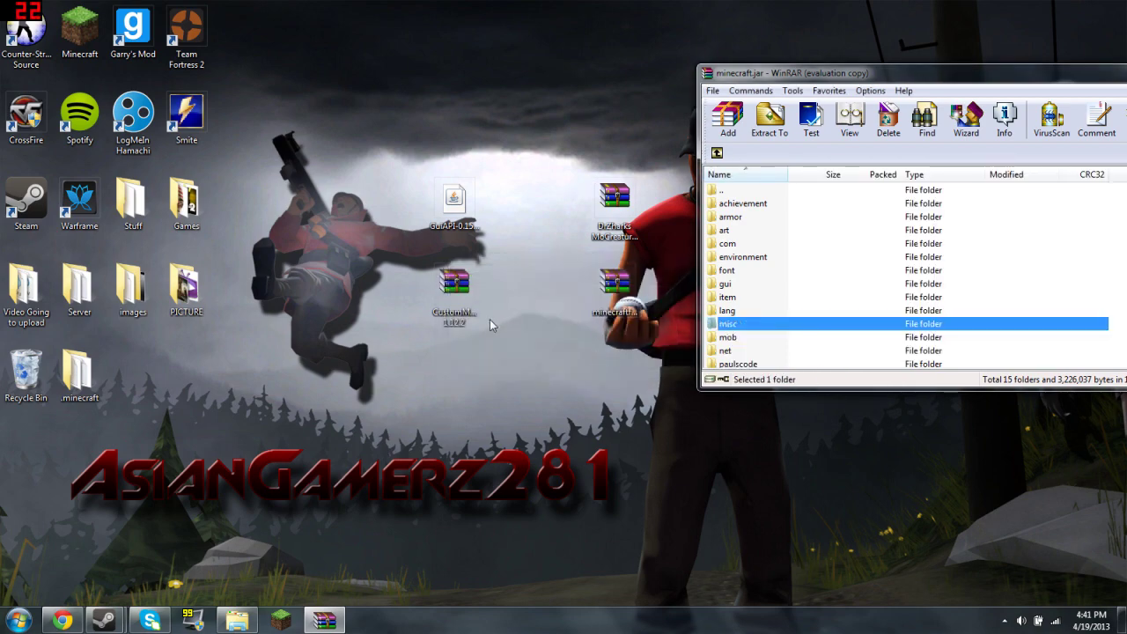
# - Add all contents of minecraftforge-universal-1.5.1-7.7.1.611.zip to minecraft.jar with the default archive options, and close the Forge archive
pyautogui.doubleClick(627, 301)
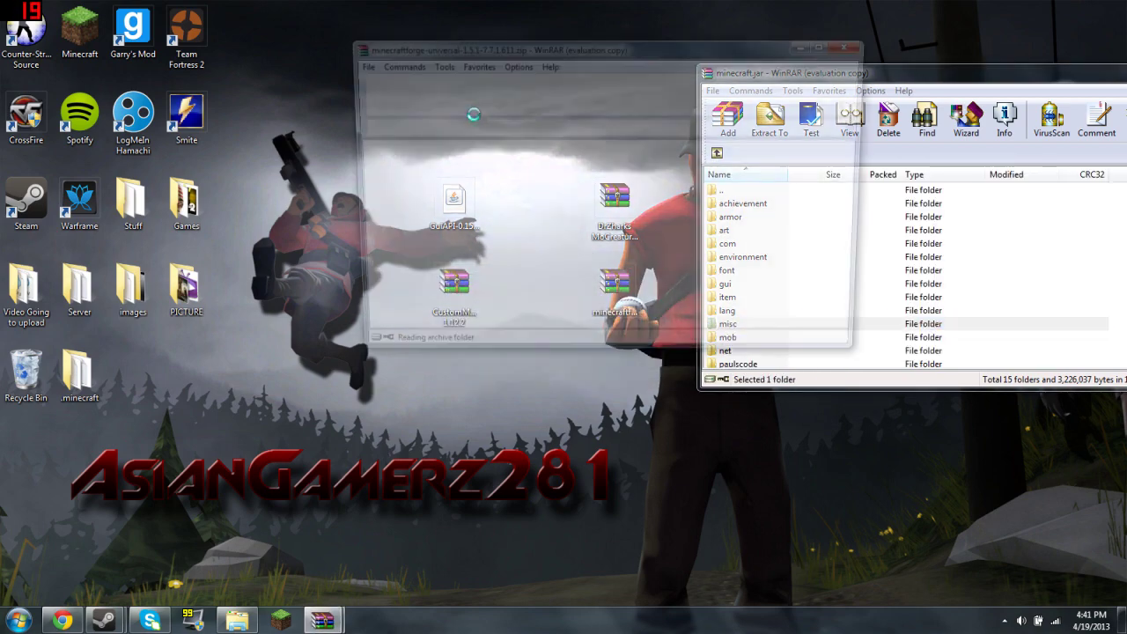
pyautogui.moveTo(533, 47); pyautogui.dragTo(403, 60)
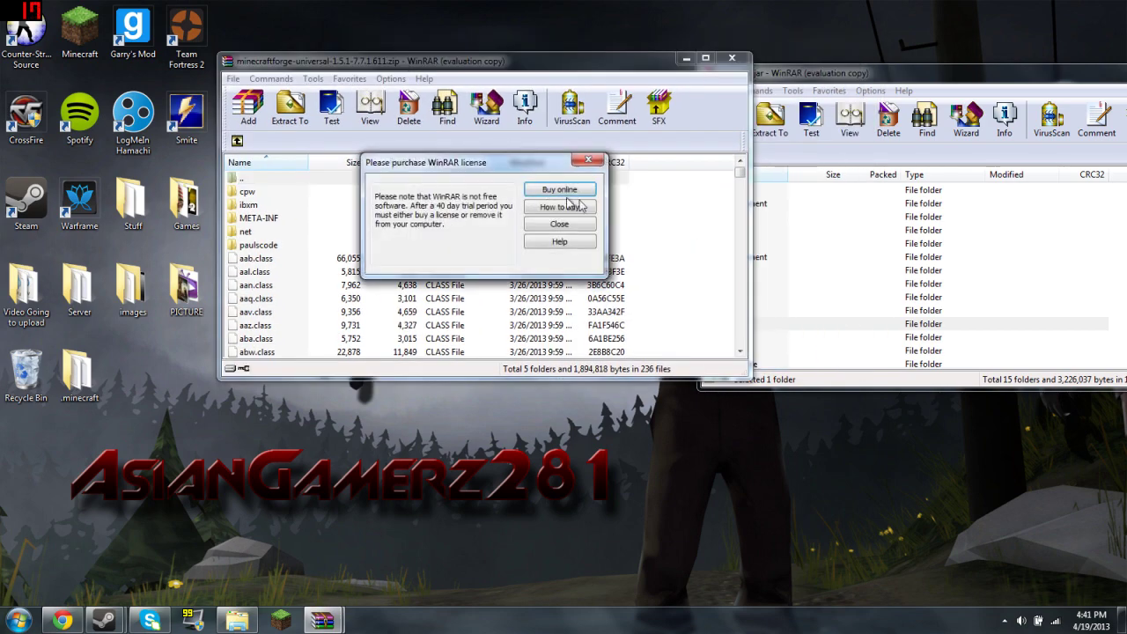
pyautogui.click(595, 165)
pyautogui.hotkey('ctrl', 'a')
pyautogui.moveTo(534, 255); pyautogui.dragTo(930, 299)
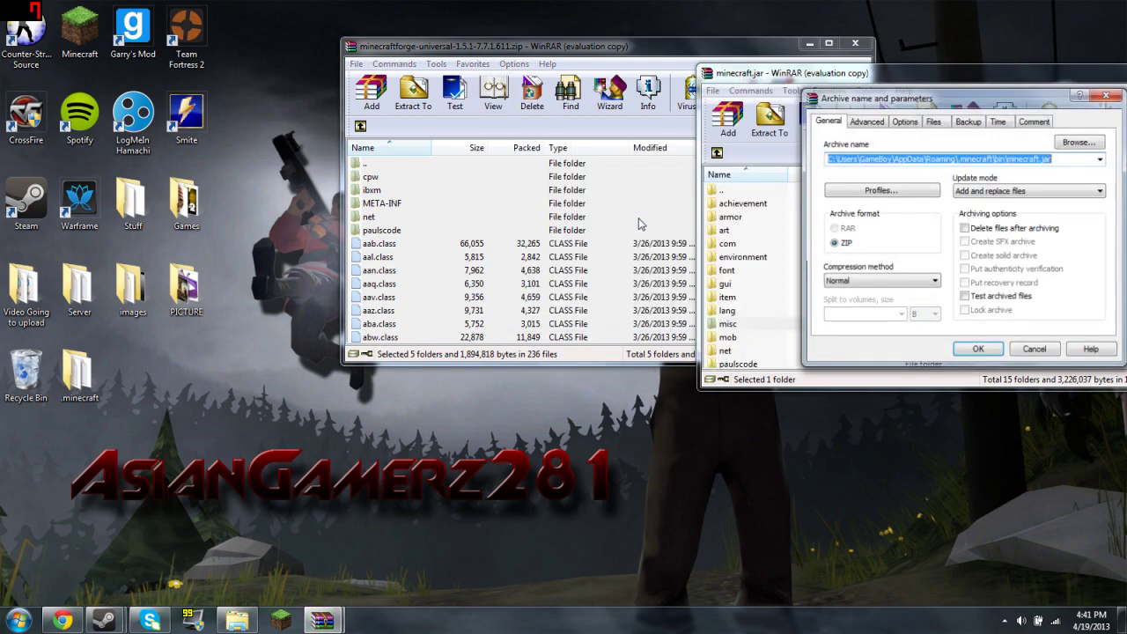
pyautogui.press('Return')
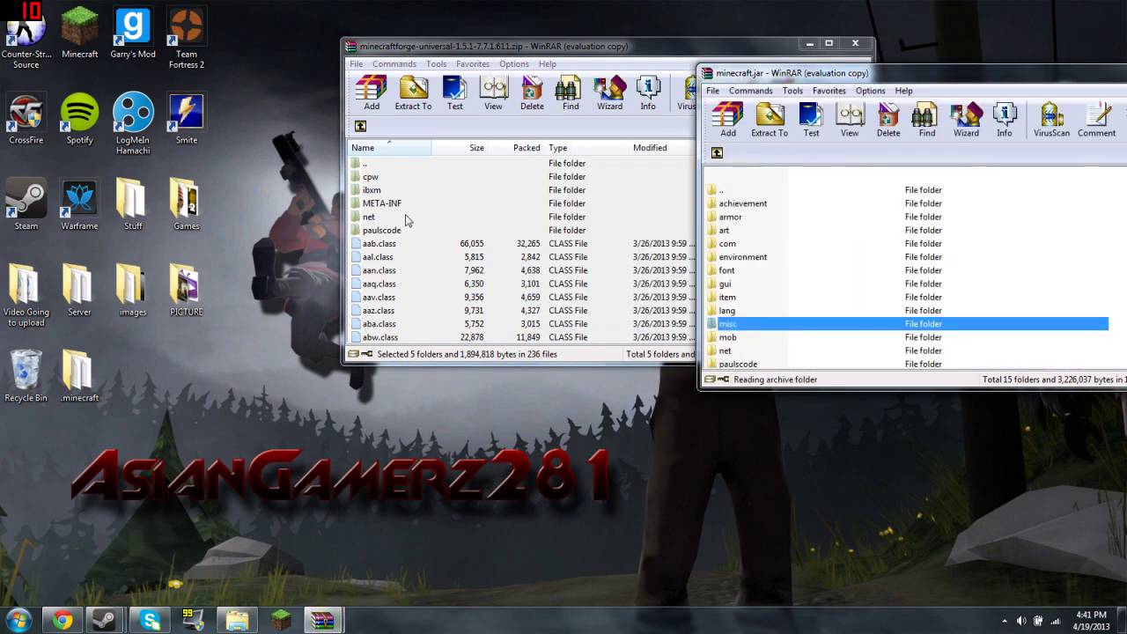
pyautogui.click(408, 216)
pyautogui.click(409, 204)
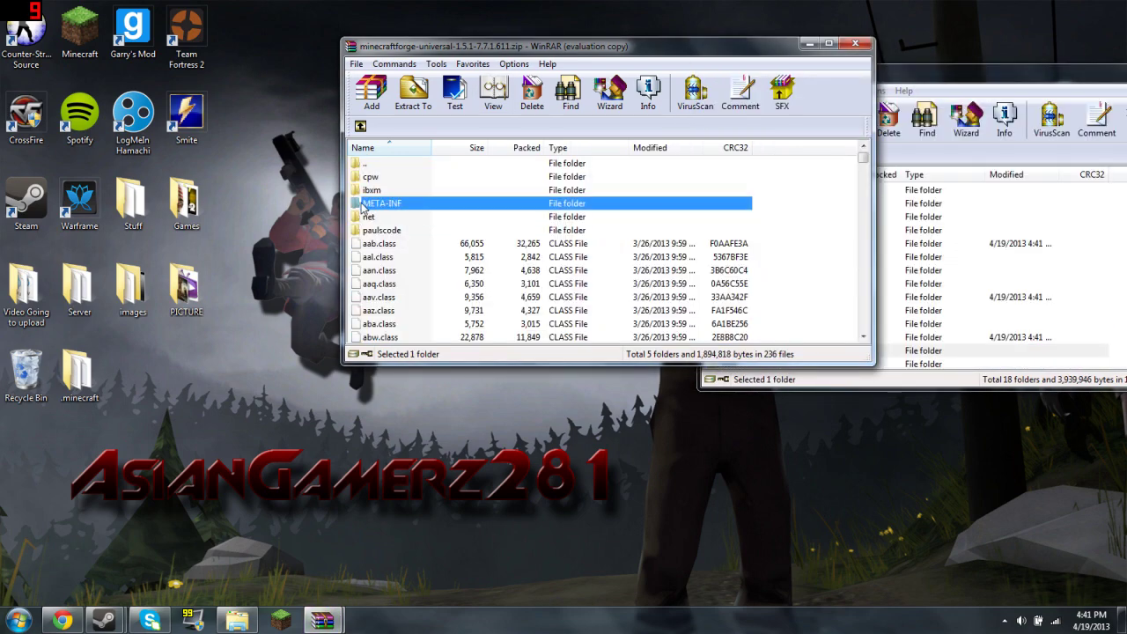
pyautogui.click(855, 44)
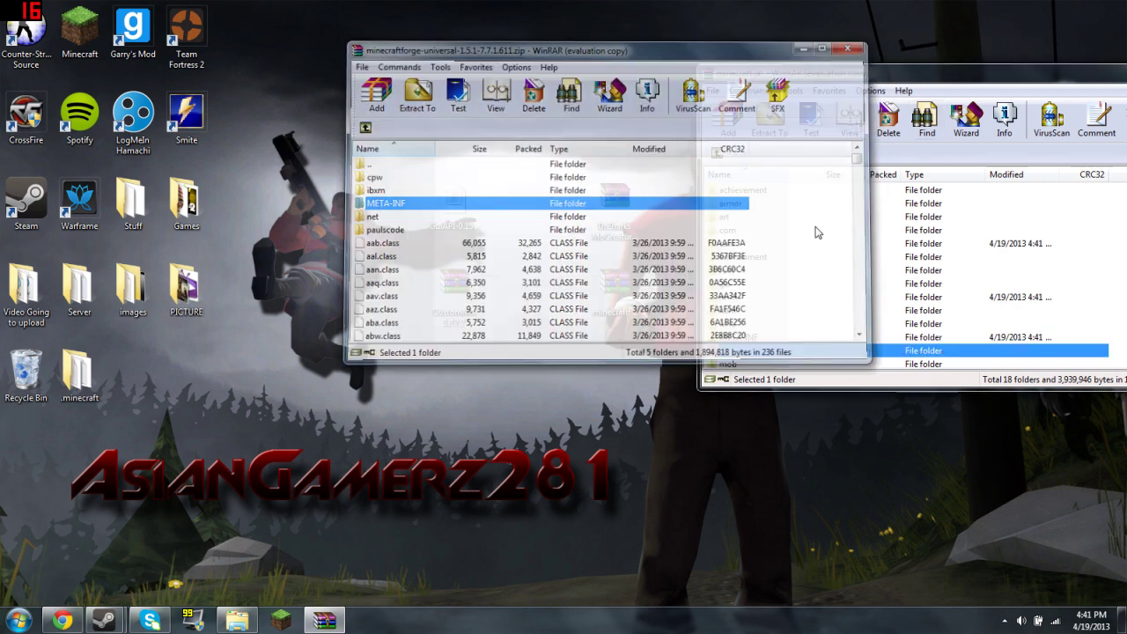
# - Delete the META-INF folder that came with Forge from minecraft.jar and close the archive
pyautogui.click(749, 337)
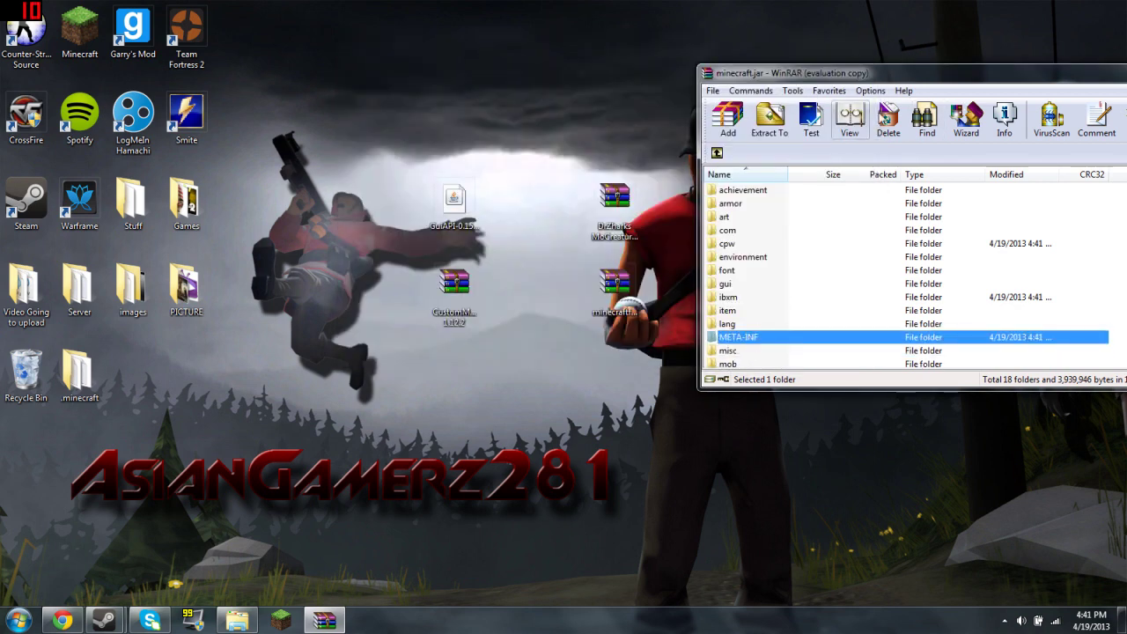
pyautogui.click(888, 119)
pyautogui.press('Return')
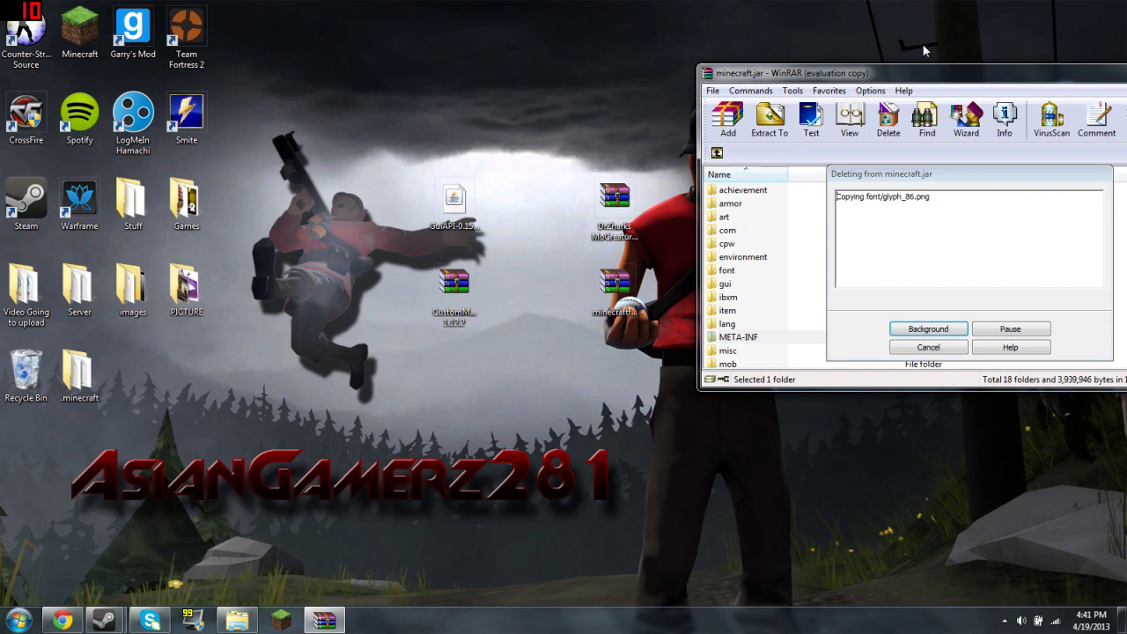
pyautogui.moveTo(906, 86); pyautogui.dragTo(608, 97)
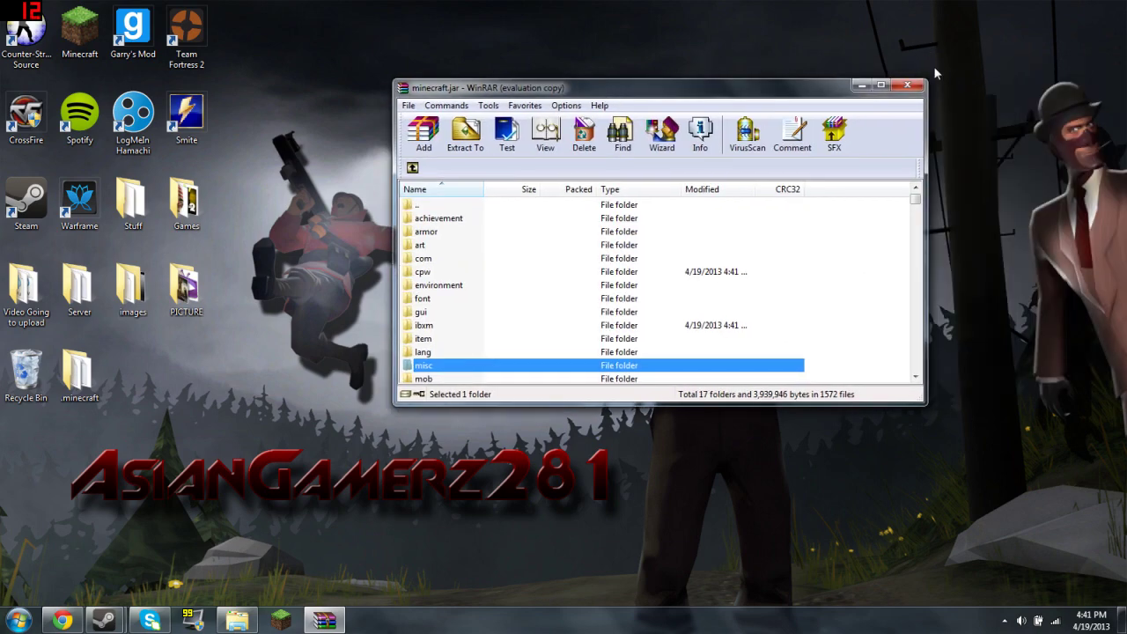
pyautogui.click(907, 85)
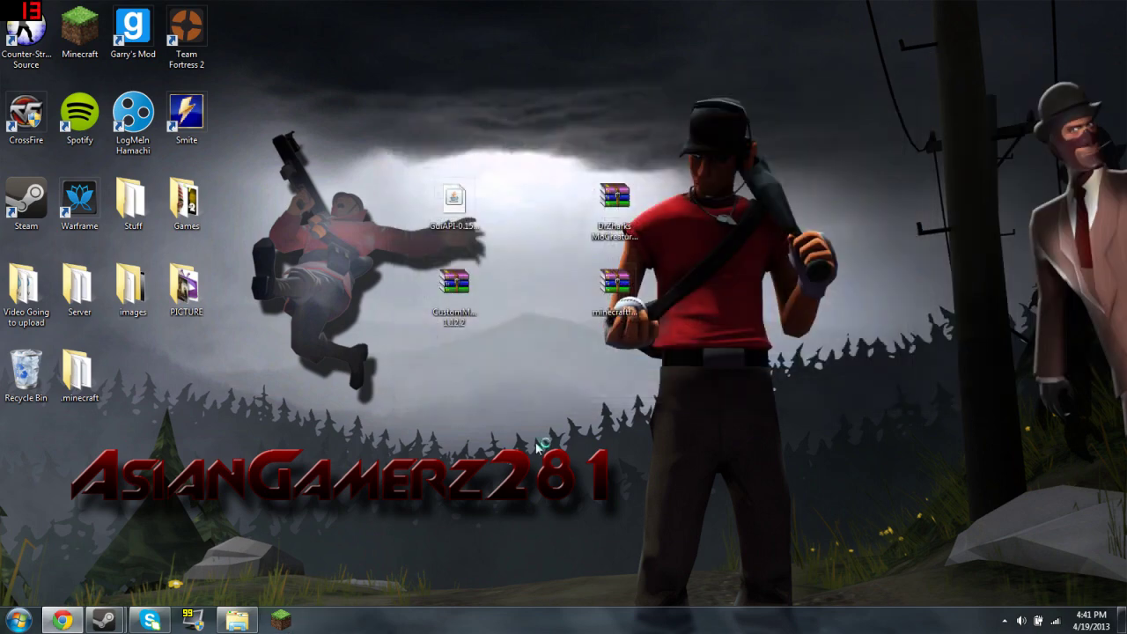
# - Go back up from bin to the .minecraft folder, check its contents, and minimise the window
pyautogui.click(237, 620)
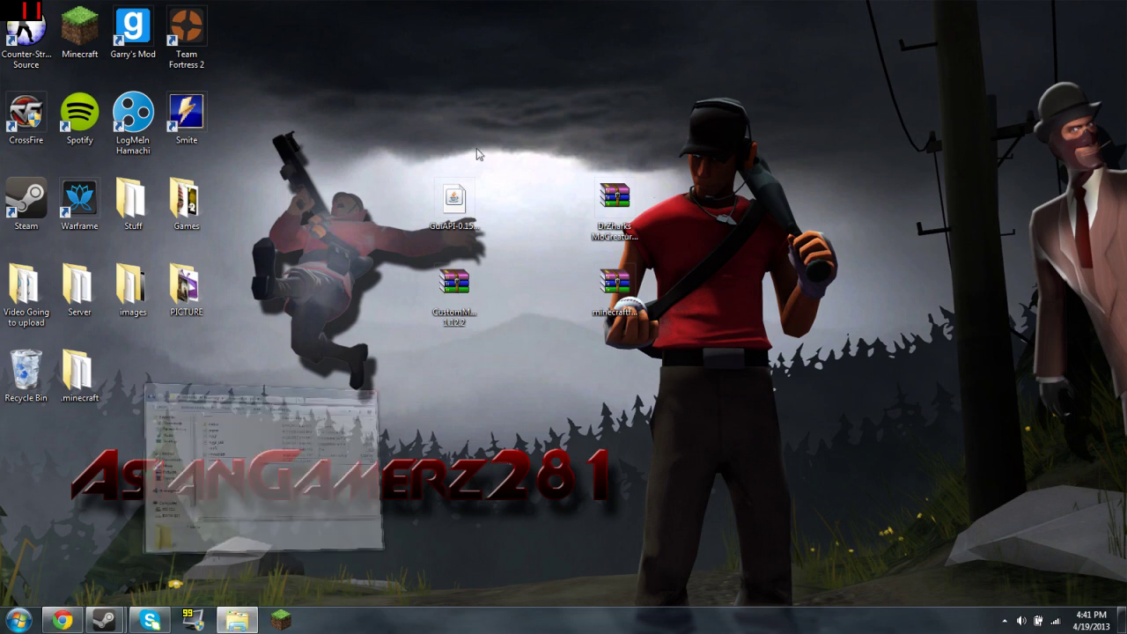
pyautogui.click(39, 106)
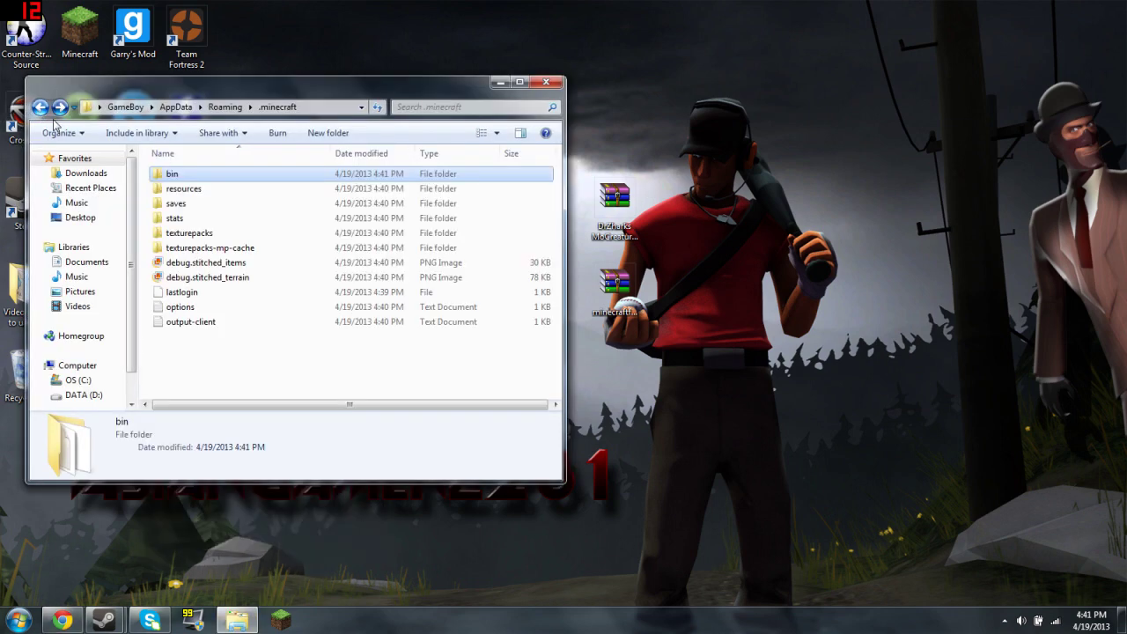
pyautogui.moveTo(232, 345)
pyautogui.mouseDown()
pyautogui.moveTo(265, 81)
pyautogui.moveTo(240, 349)
pyautogui.mouseUp()
pyautogui.click(499, 81)
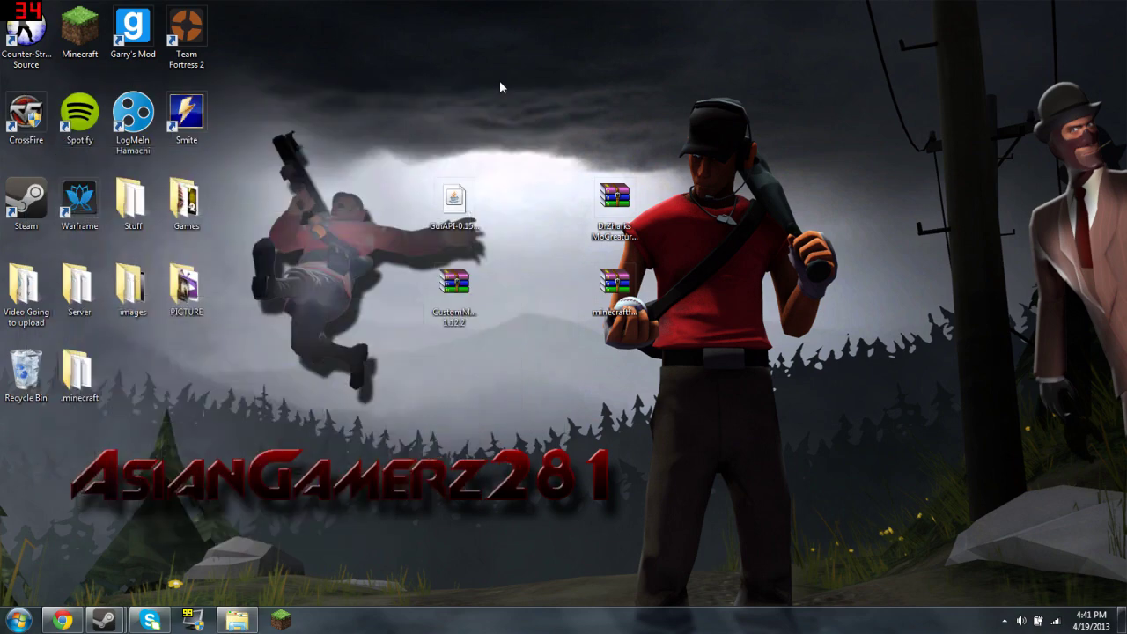
# - Start the Minecraft Launcher and log in to run the game with Forge installed
pyautogui.moveTo(276, 11); pyautogui.dragTo(266, 17)
pyautogui.moveTo(320, 53); pyautogui.dragTo(769, 426)
pyautogui.click(768, 425)
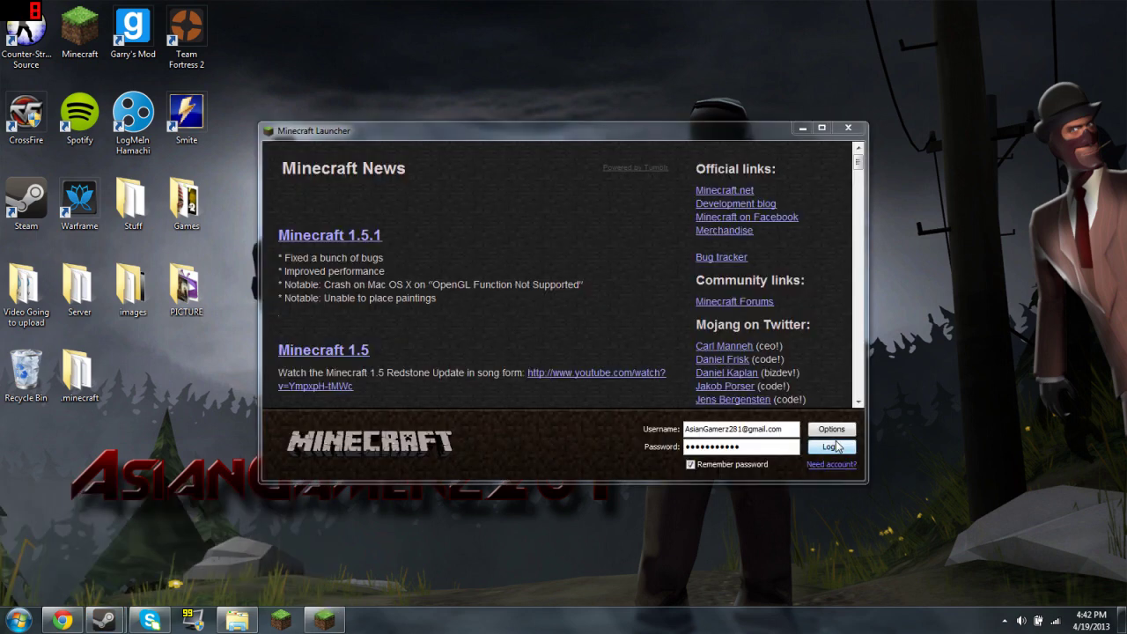
pyautogui.click(824, 448)
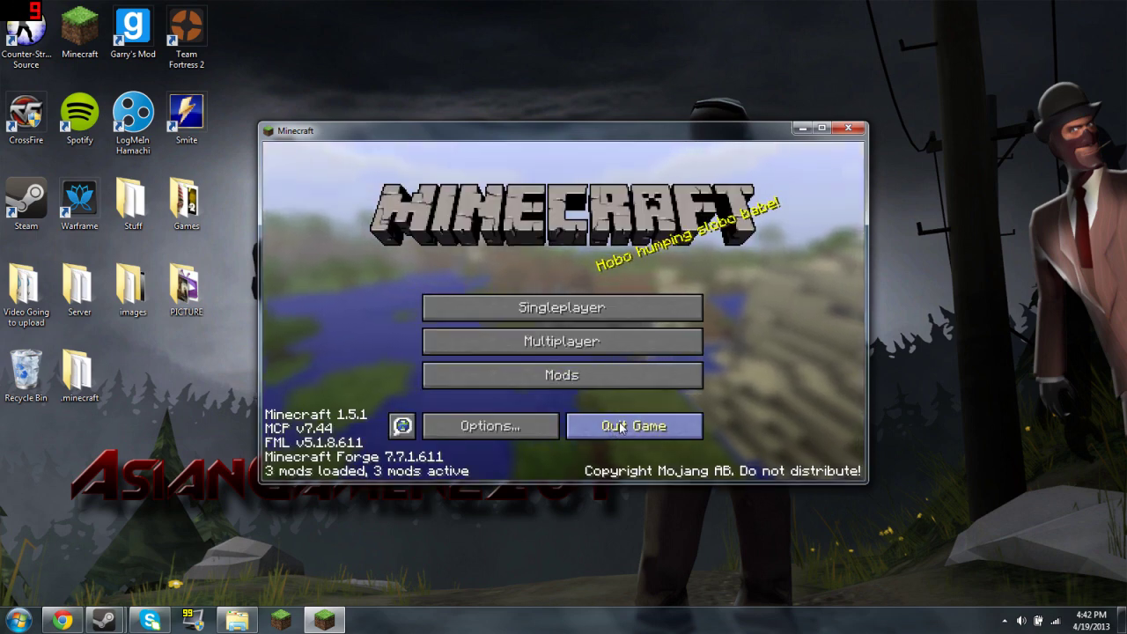
# - Bring back the .minecraft folder window and move the GuiAPI jar from the desktop into the coremods folder
pyautogui.click(237, 621)
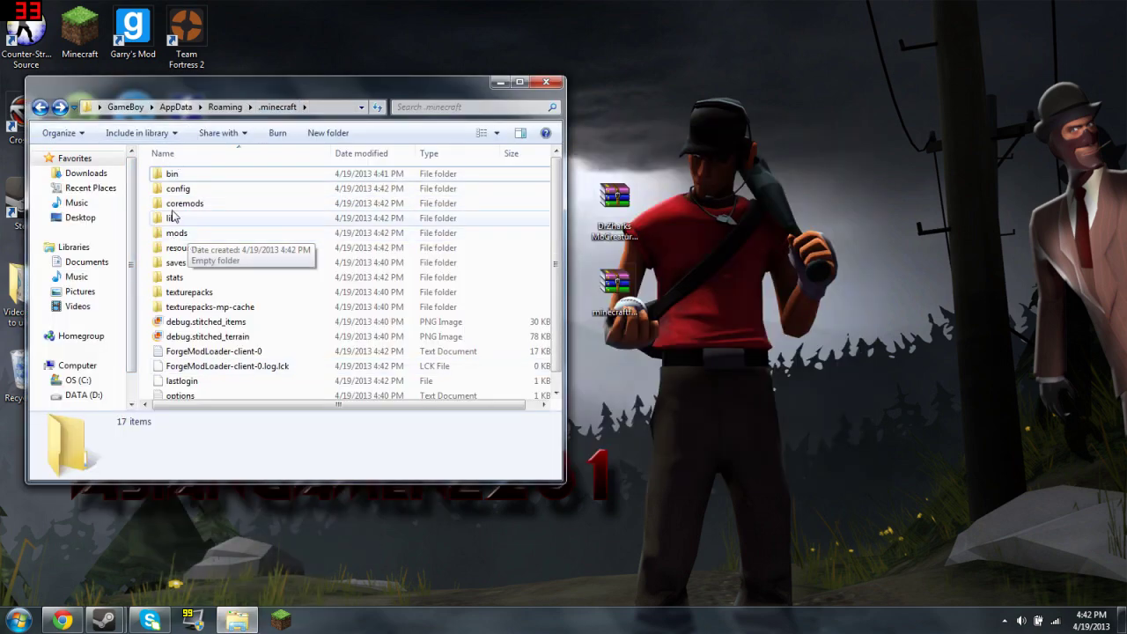
pyautogui.click(184, 204)
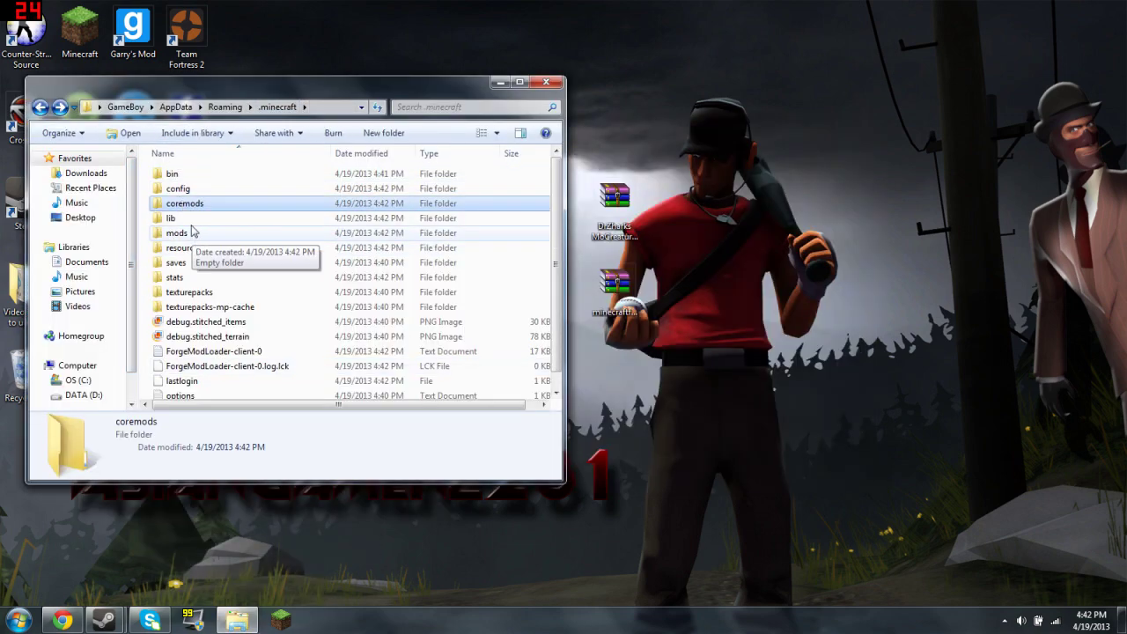
pyautogui.moveTo(227, 96); pyautogui.dragTo(889, 78)
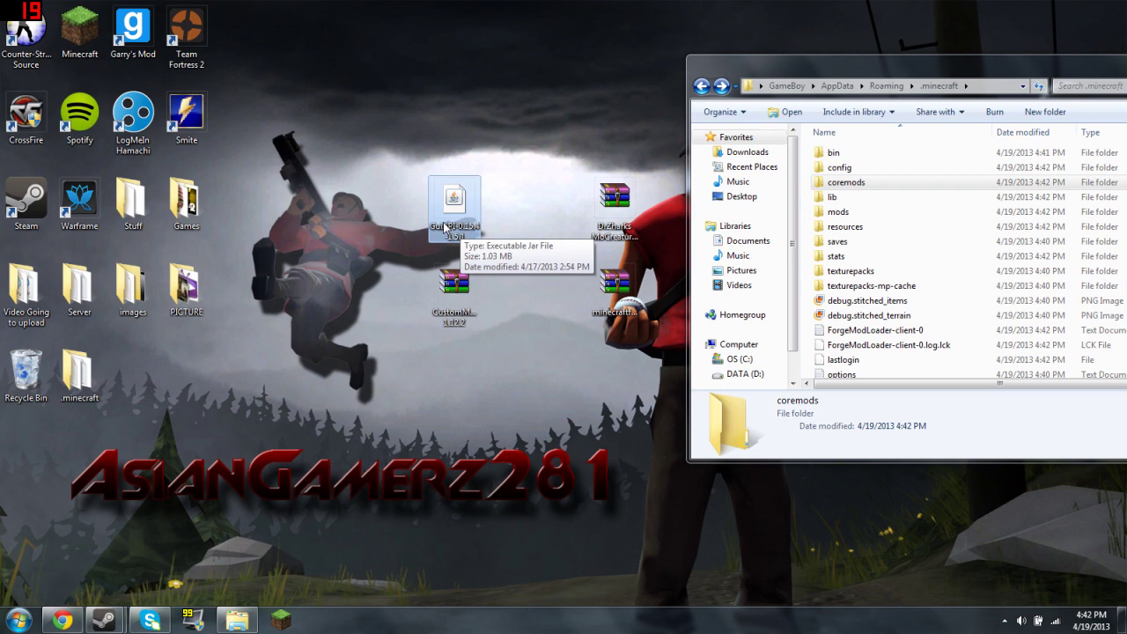
pyautogui.moveTo(451, 240); pyautogui.dragTo(964, 188)
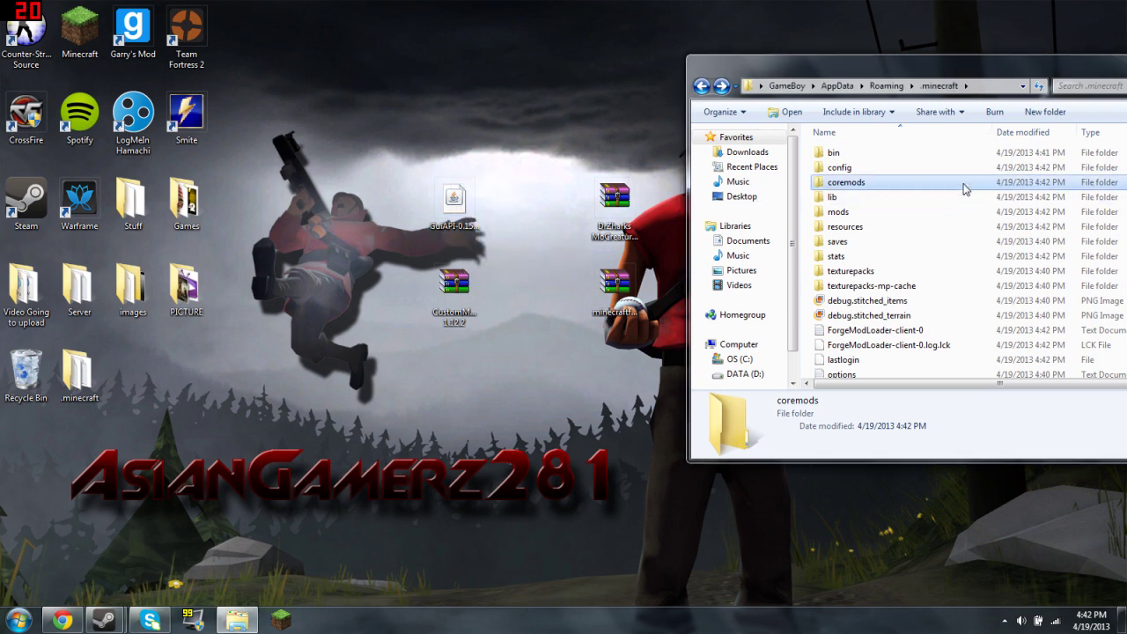
# - Move CustomMobSpawner 1.12.2 and DrZharks MoCreatures Mod v5.0.8 from the desktop into the mods folder of .minecraft
pyautogui.doubleClick(869, 214)
pyautogui.click(627, 215)
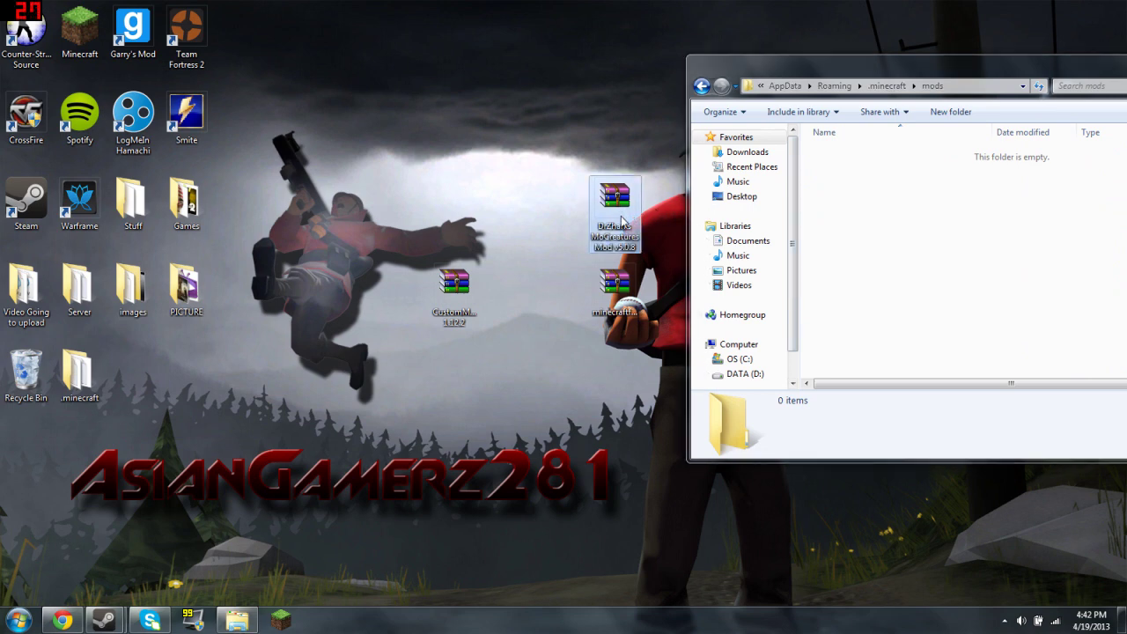
pyautogui.click(439, 324)
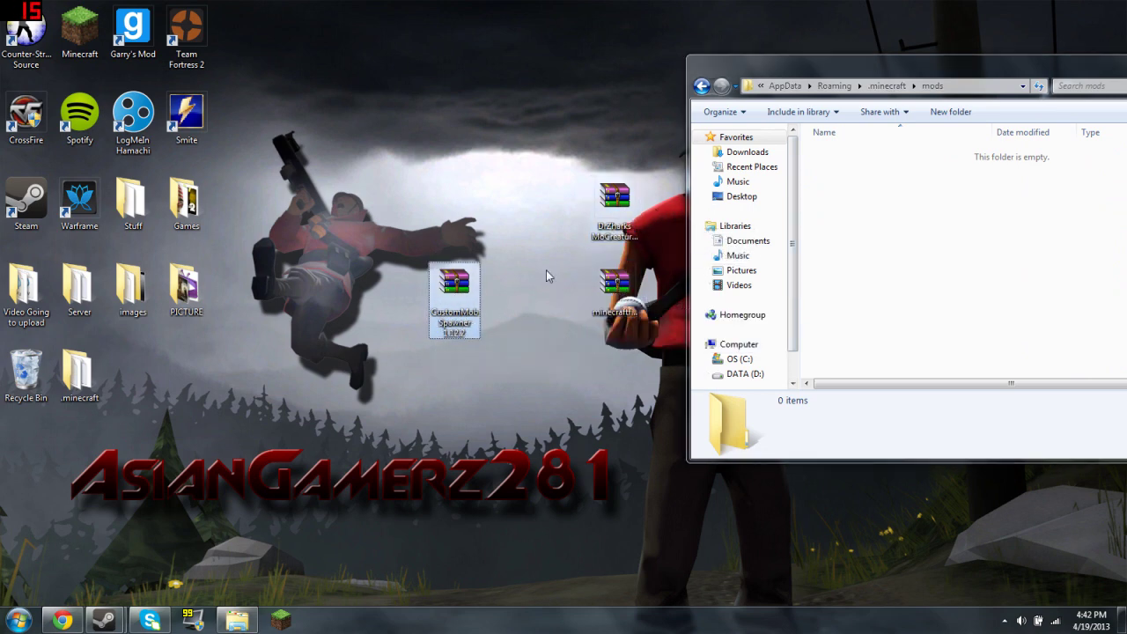
pyautogui.keyDown('ctrl'); pyautogui.click(615, 204); pyautogui.keyUp('ctrl')
pyautogui.moveTo(614, 204); pyautogui.dragTo(918, 258)
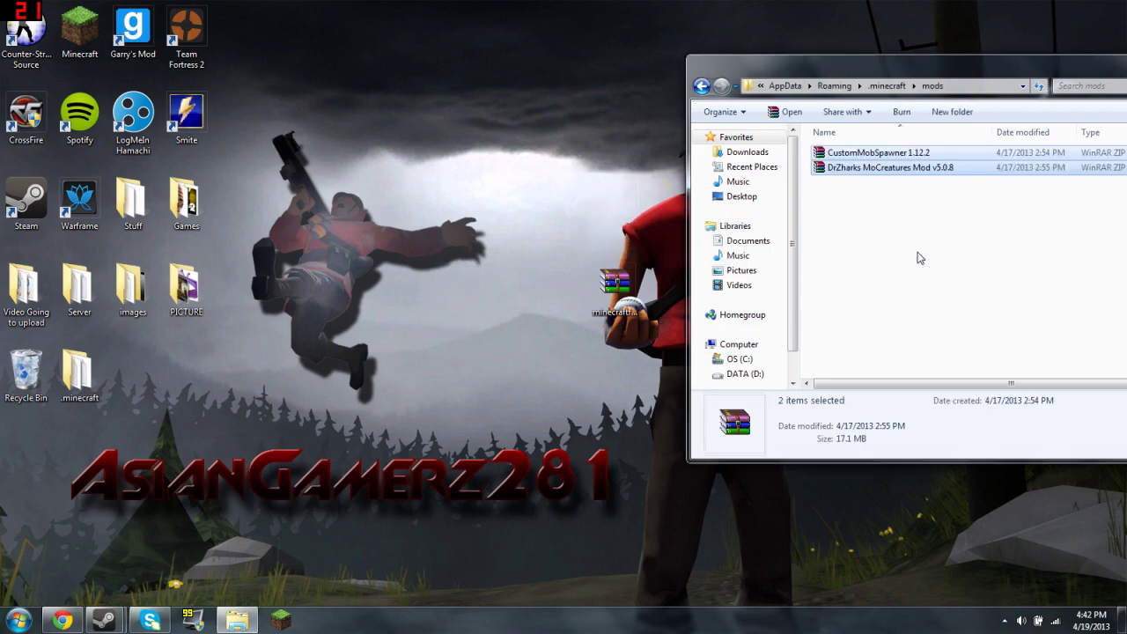
# - Close the mods folder window and log in through the Minecraft Launcher to run the game with the mods installed
pyautogui.moveTo(871, 74); pyautogui.dragTo(511, 100)
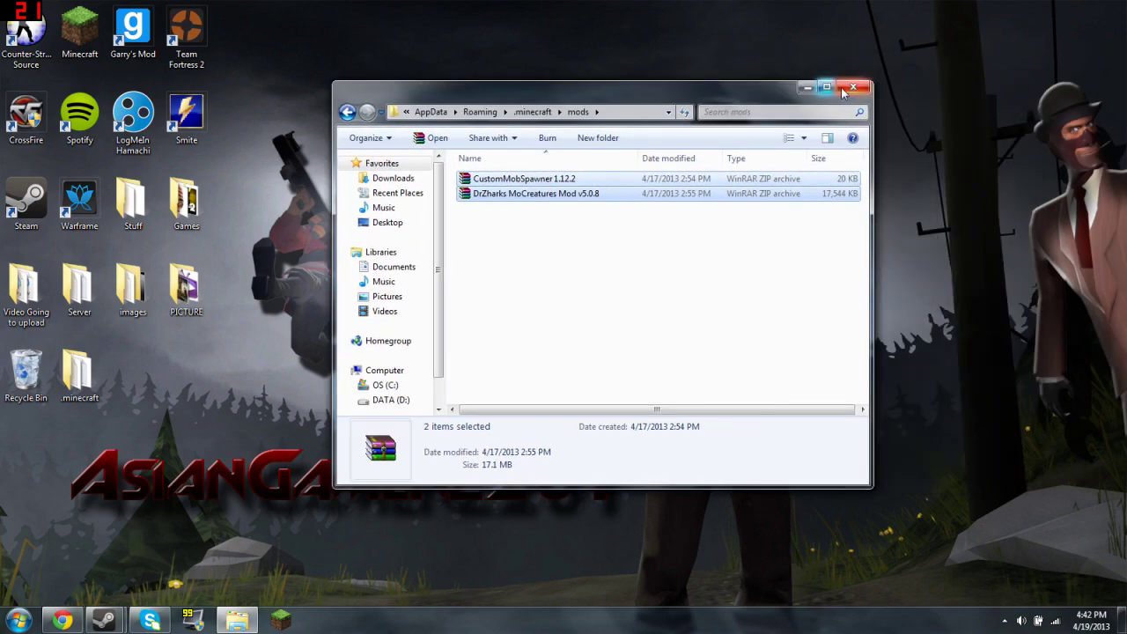
pyautogui.click(847, 88)
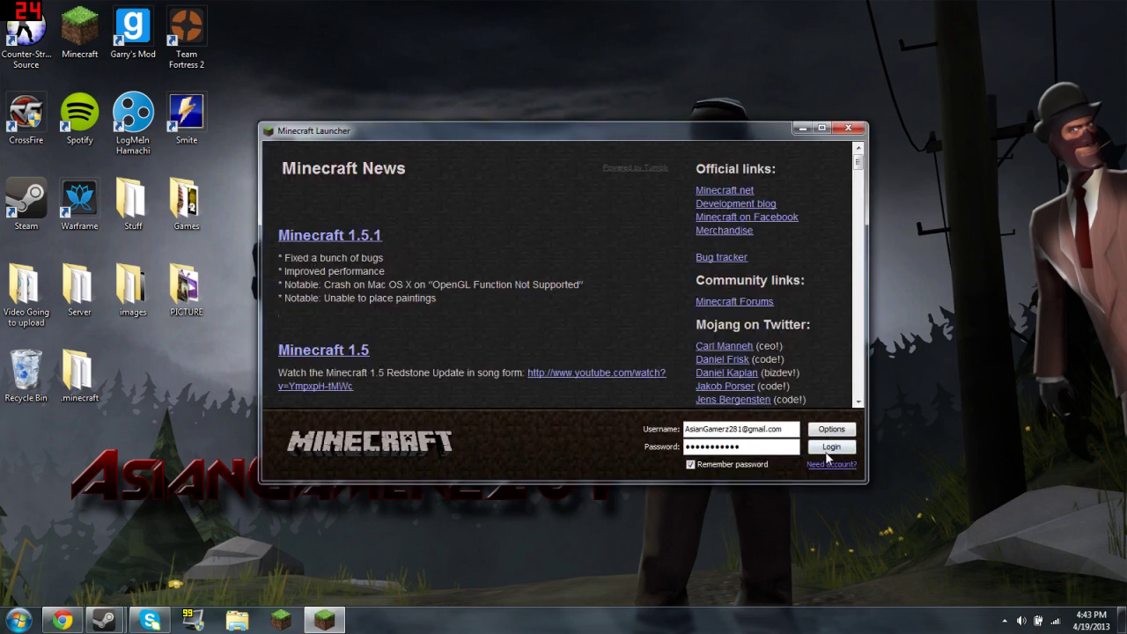
pyautogui.click(830, 448)
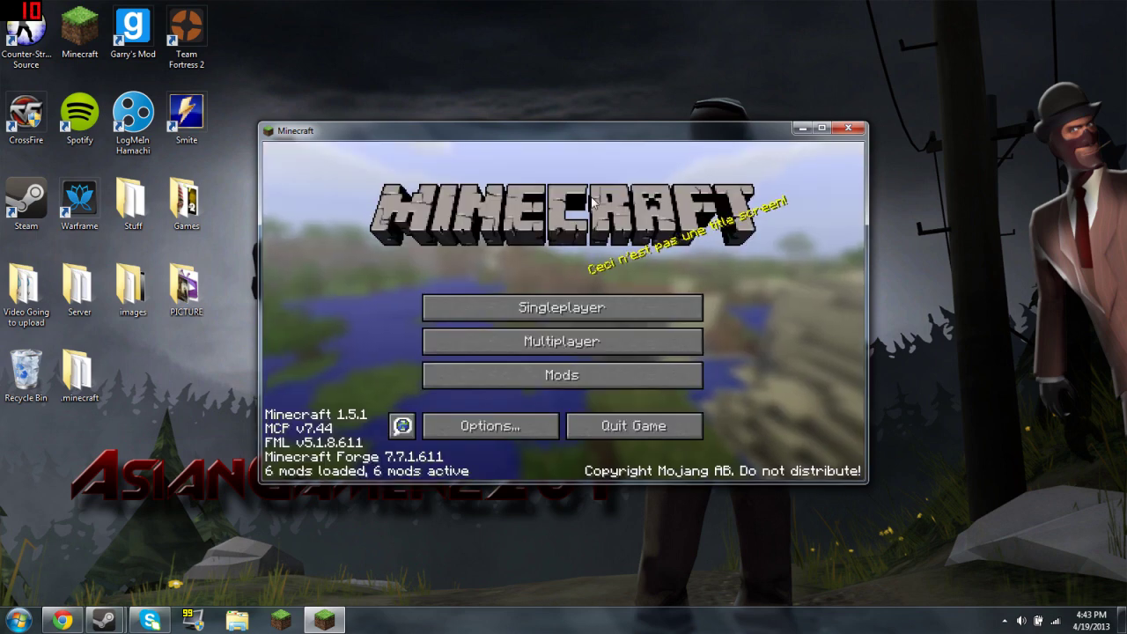
# - Check the game's mod list for GuiAPI, DrZhark's CustomSpawner and DrZhark's Mo'Creatures Mod, and close the list
pyautogui.click(562, 376)
pyautogui.click(408, 281)
pyautogui.scroll(-3, 402, 251)
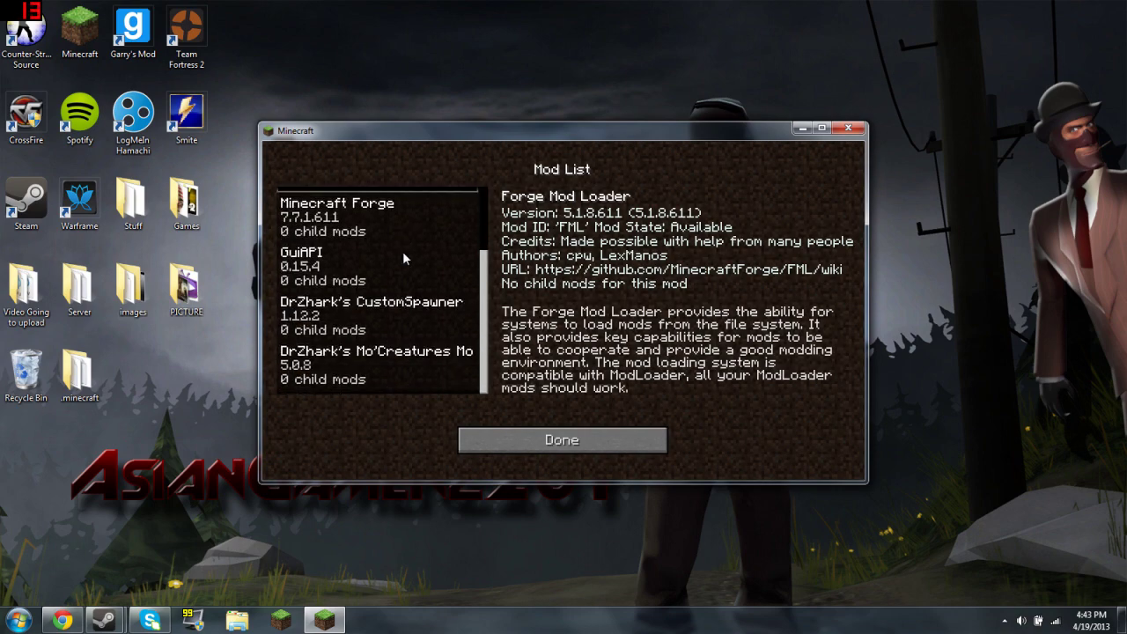
pyautogui.click(389, 308)
pyautogui.click(375, 370)
pyautogui.click(389, 307)
pyautogui.scroll(3, 388, 308)
pyautogui.click(388, 304)
pyautogui.scroll(-3, 386, 321)
pyautogui.click(423, 374)
pyautogui.click(500, 449)
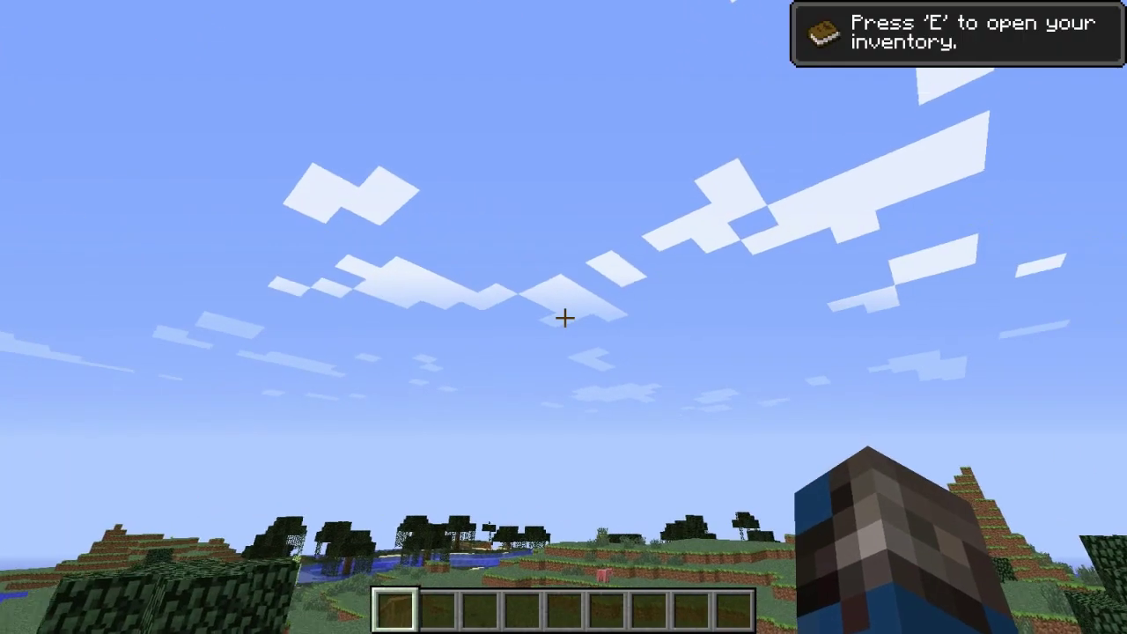
# - Walk around the world to examine the animals added by the Mo'Creatures mod
pyautogui.press('w')
pyautogui.press('c')
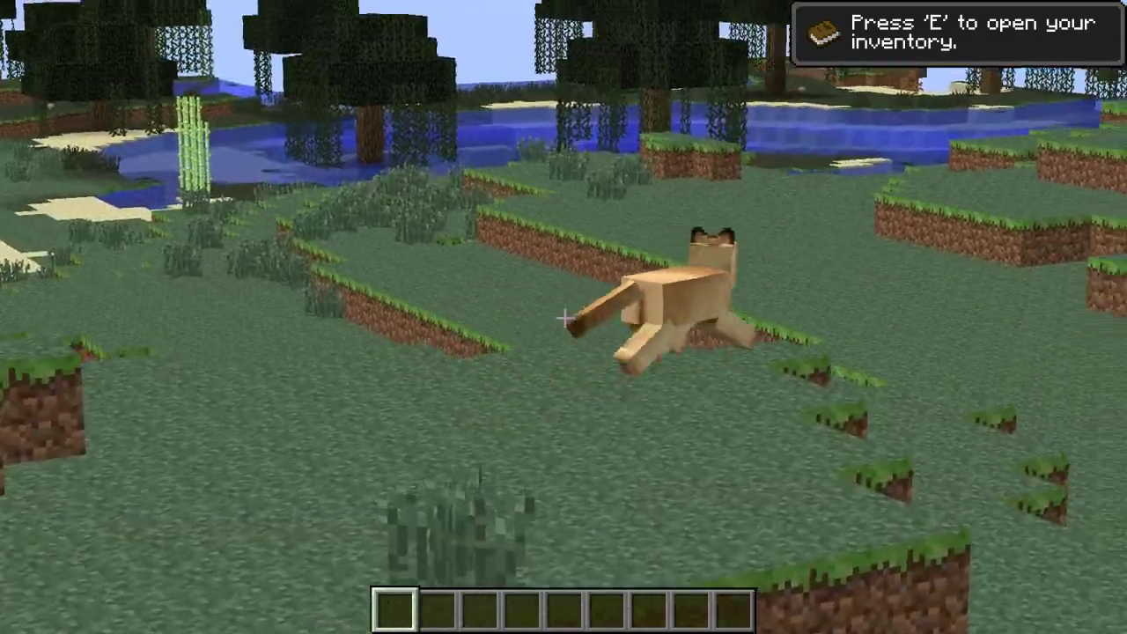
pyautogui.press('w')
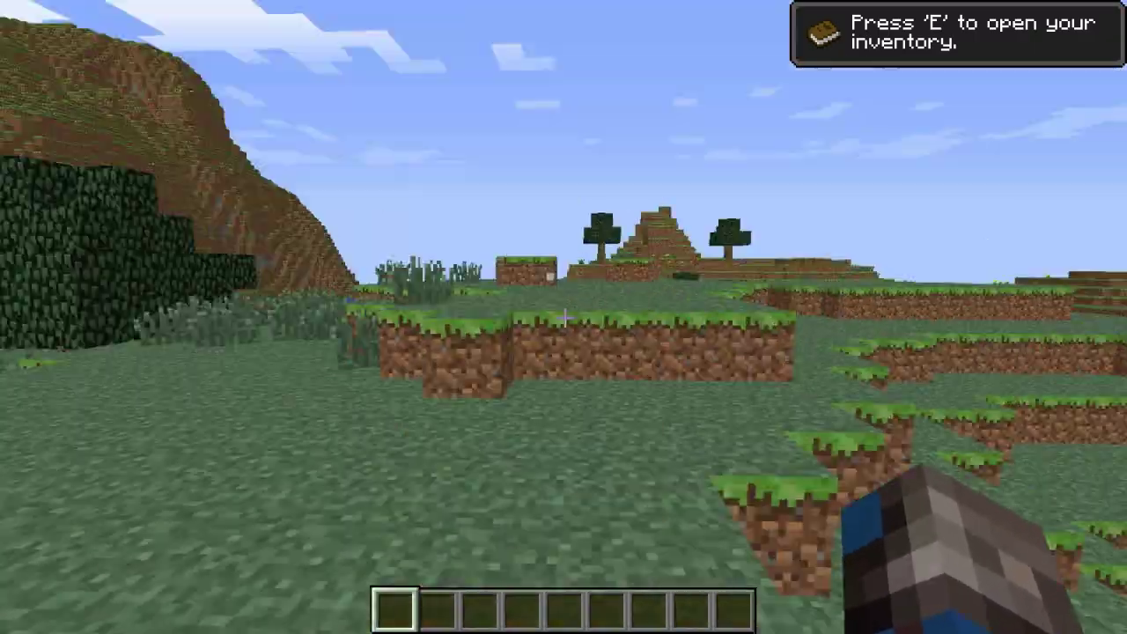
pyautogui.press('a')
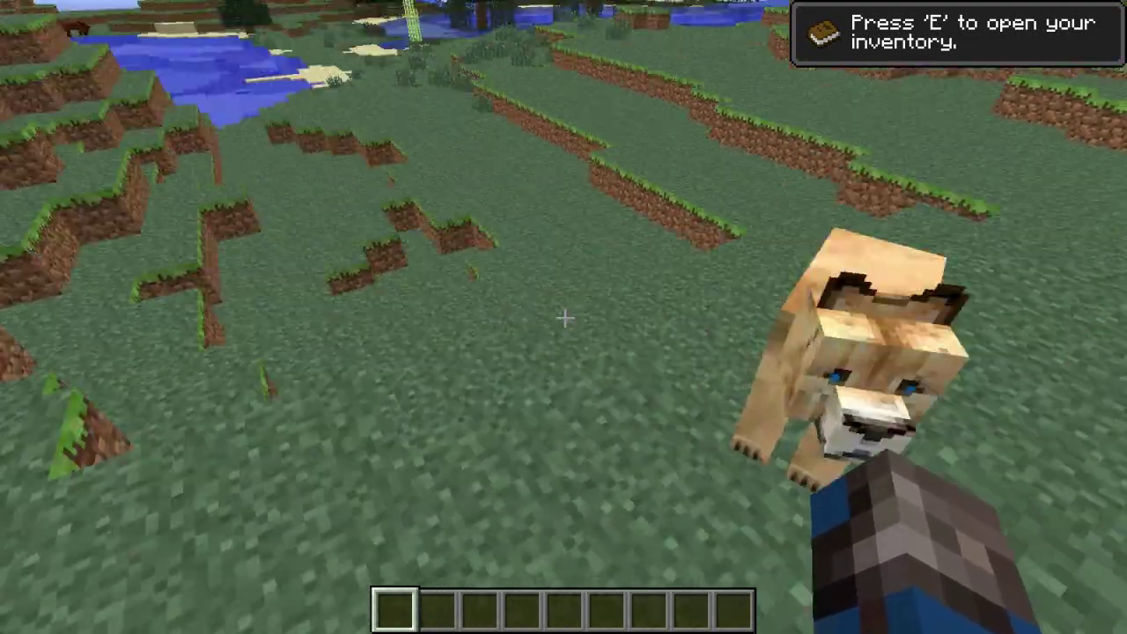
pyautogui.press('w')
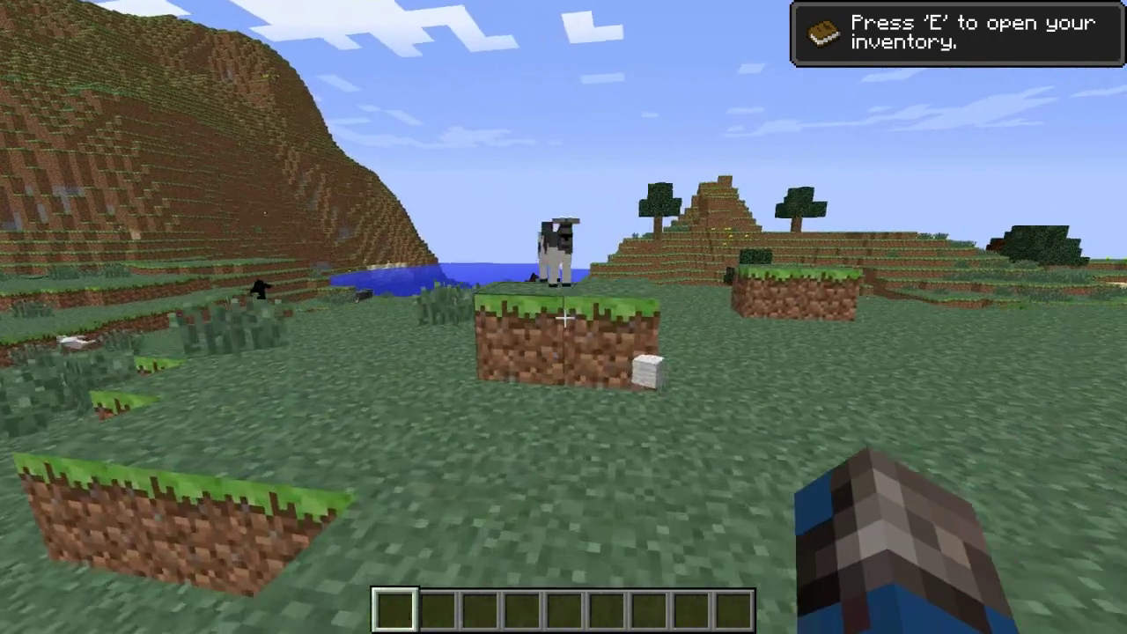
pyautogui.press('a')
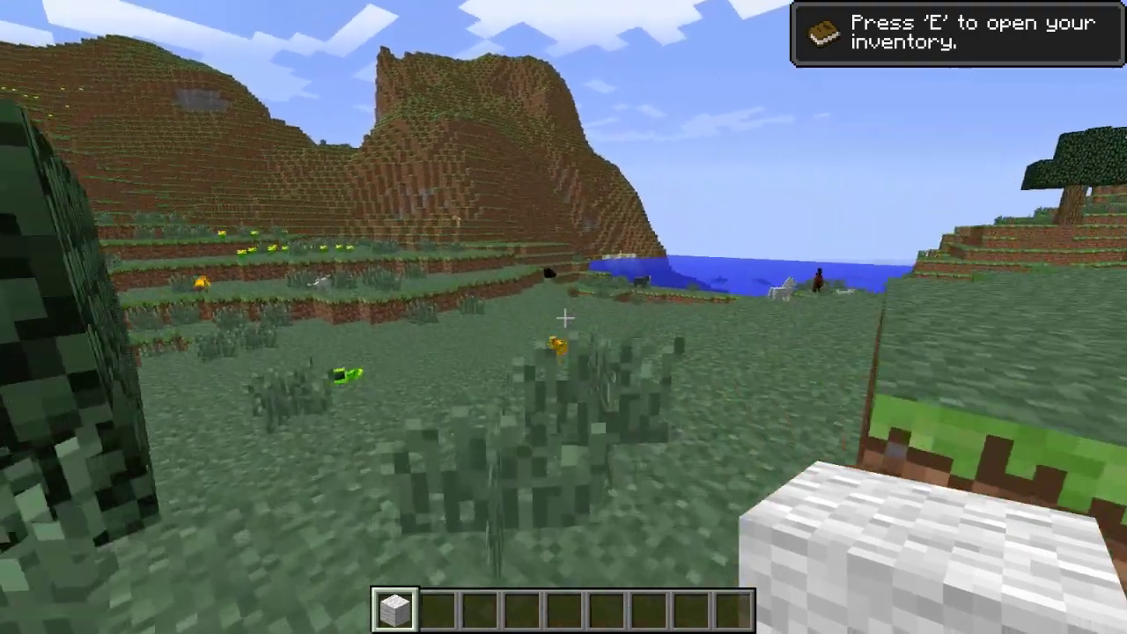
pyautogui.press('w')
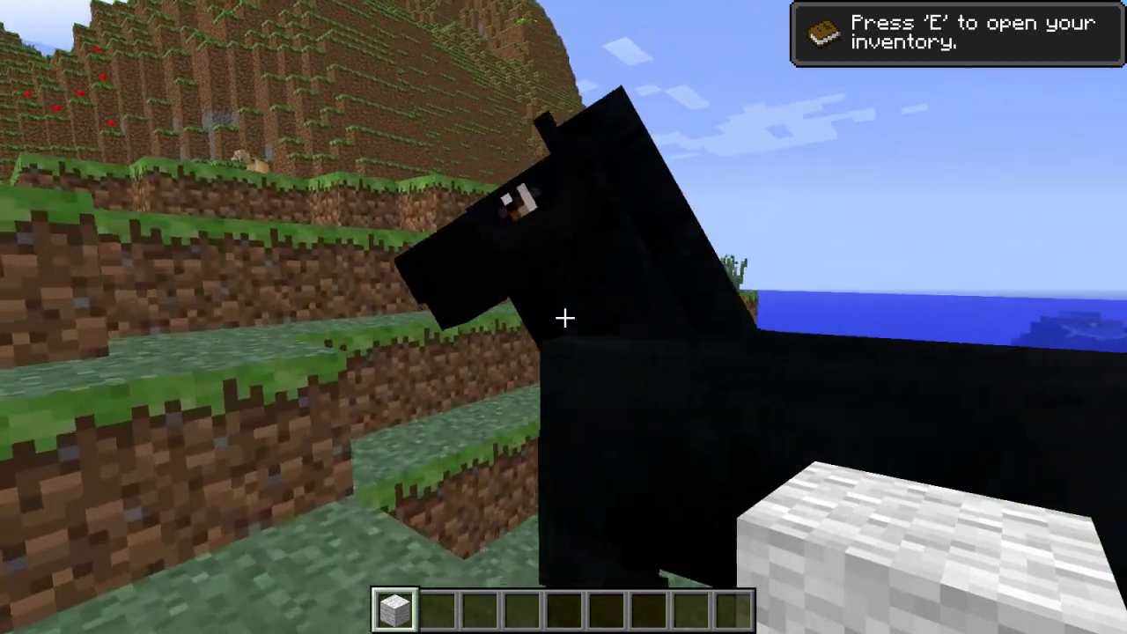
pyautogui.press('w')
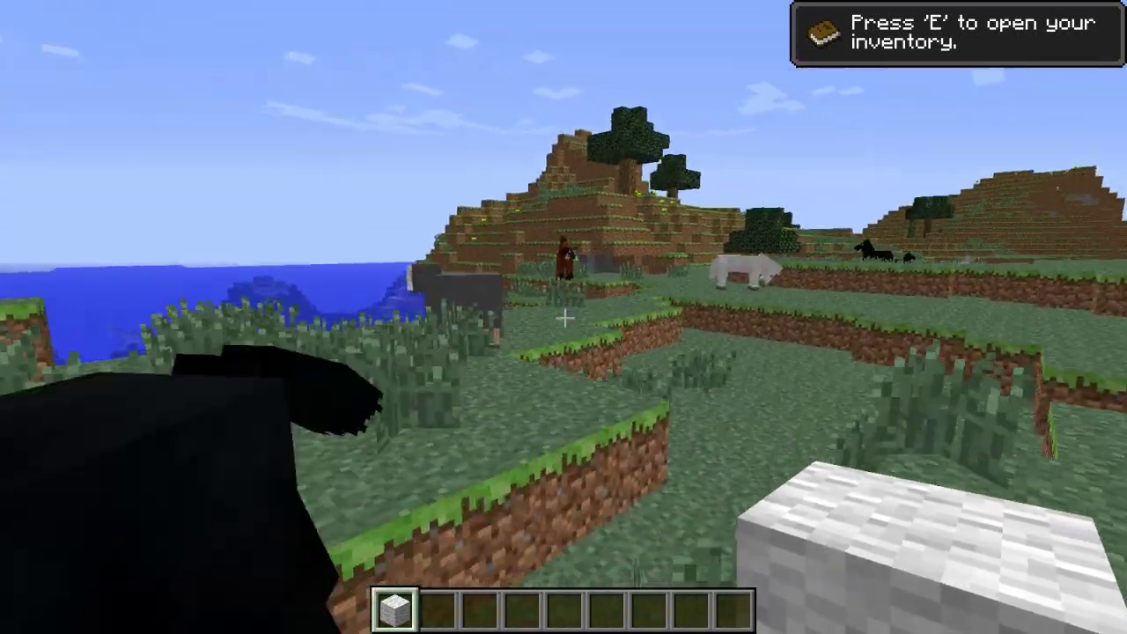
pyautogui.press('w')
pyautogui.press('space')
pyautogui.press('w')
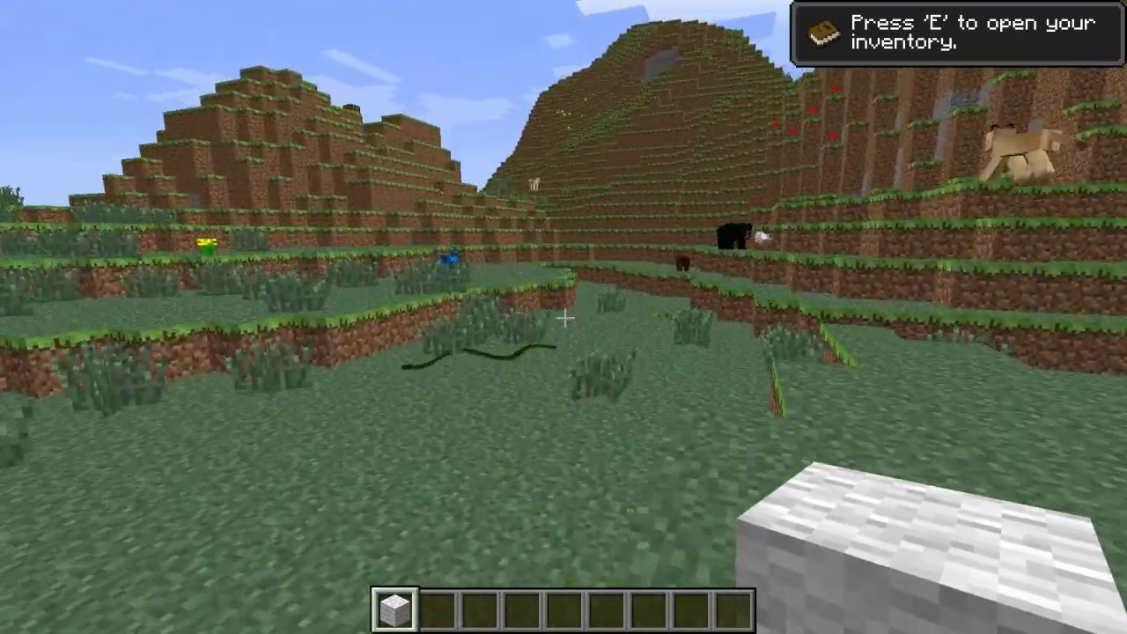
pyautogui.press('space')
pyautogui.press('d')
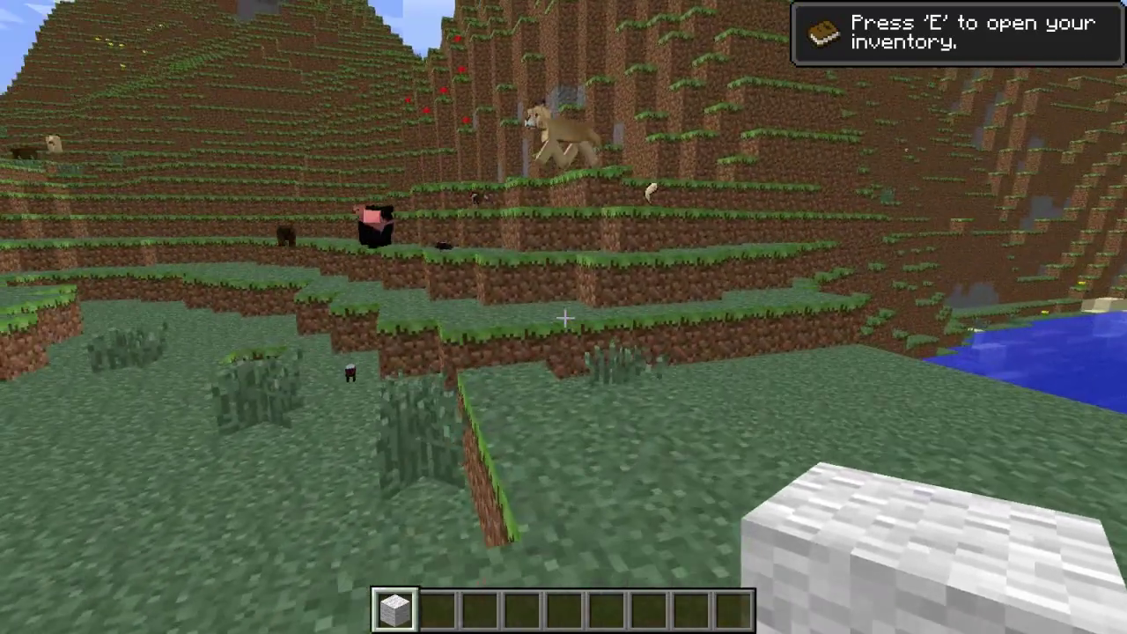
pyautogui.press('w')
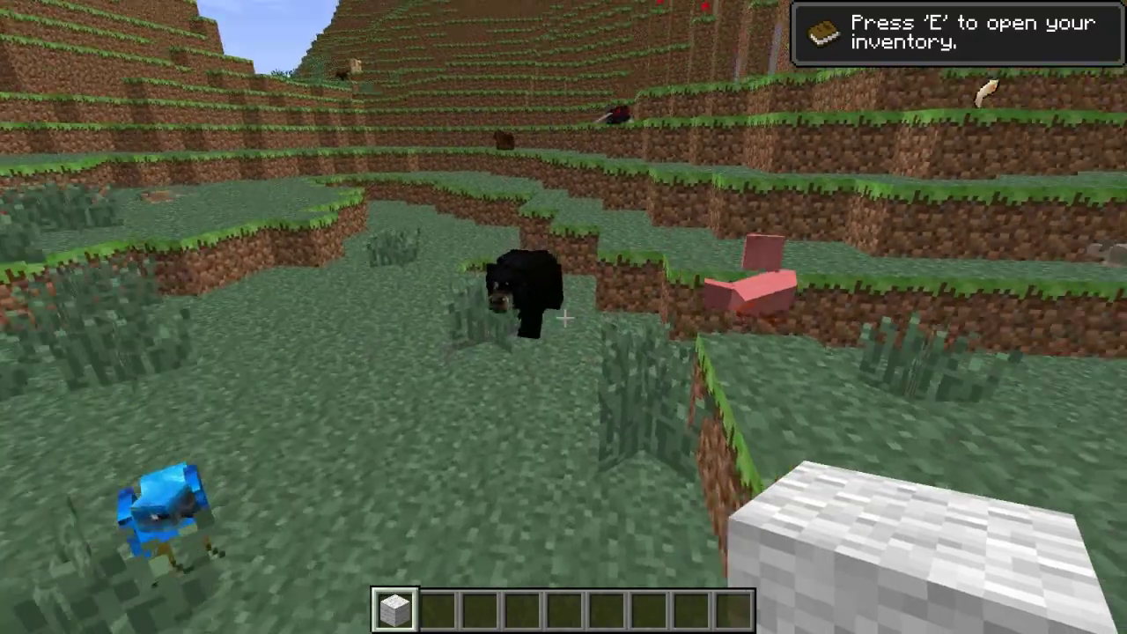
pyautogui.press('w')
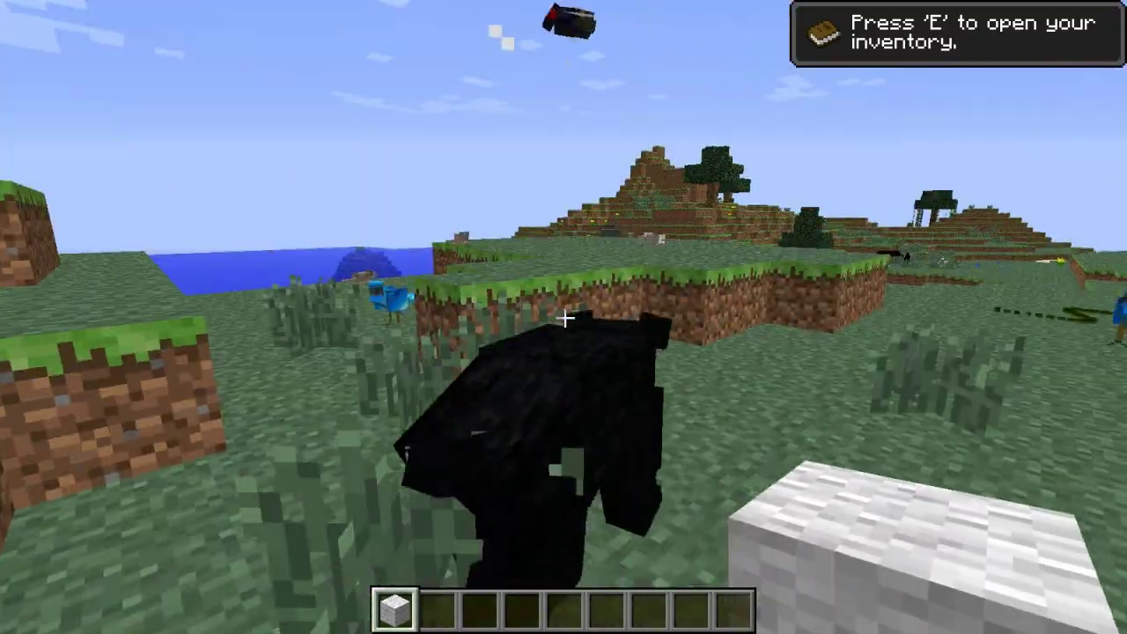
pyautogui.press('w')
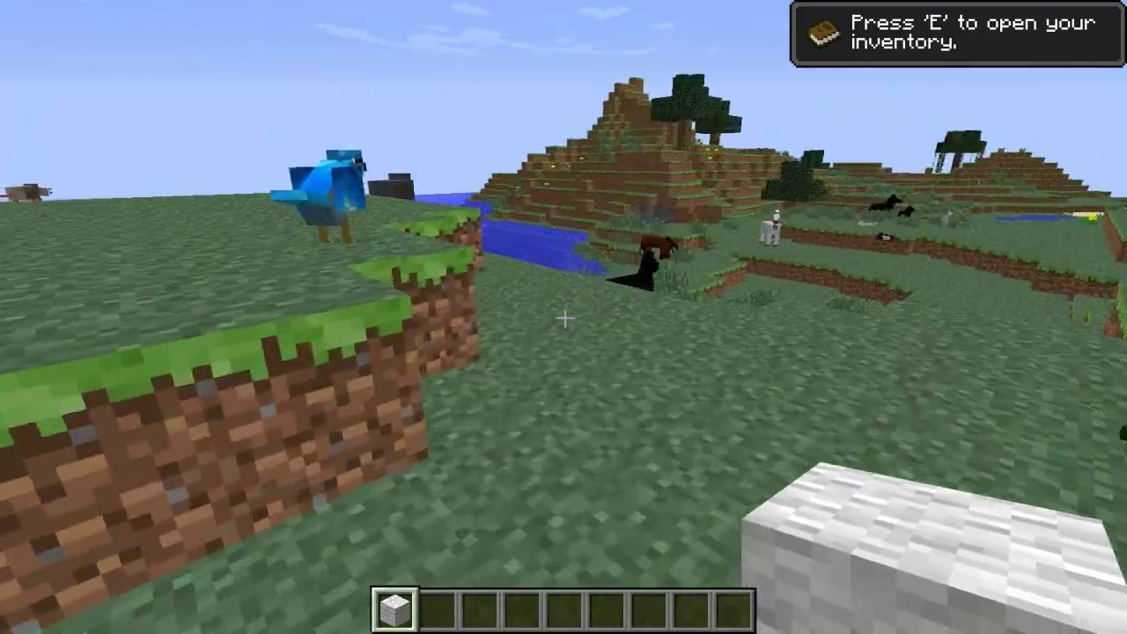
# - Set the render distance to Normal in the video settings and return to the world
pyautogui.press('Escape')
pyautogui.click(455, 352)
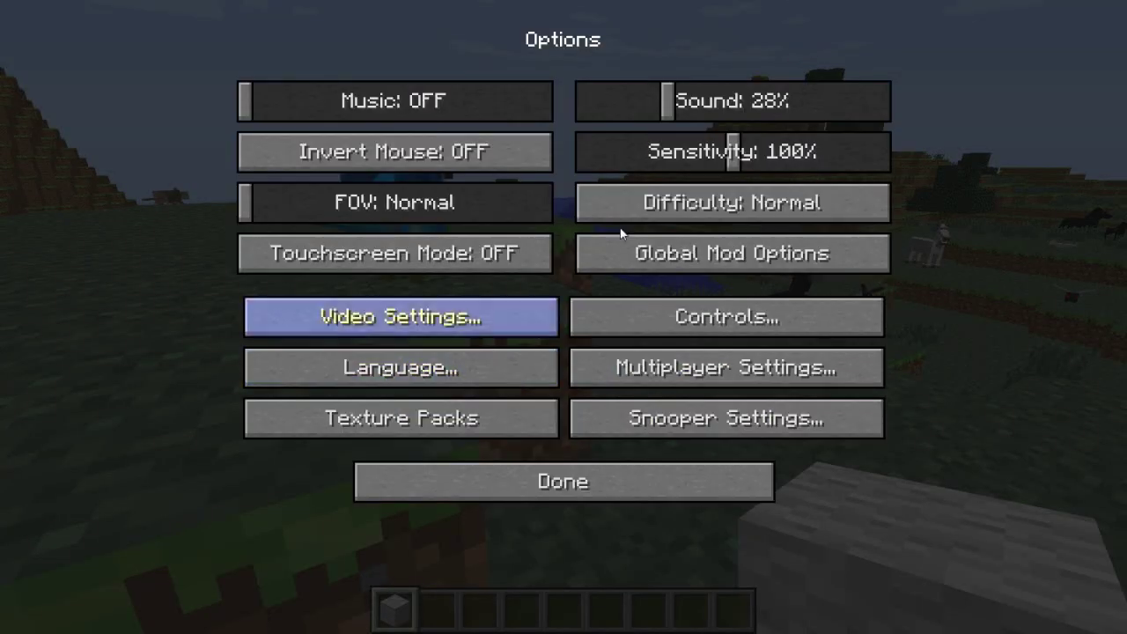
pyautogui.click(634, 104)
pyautogui.click(476, 318)
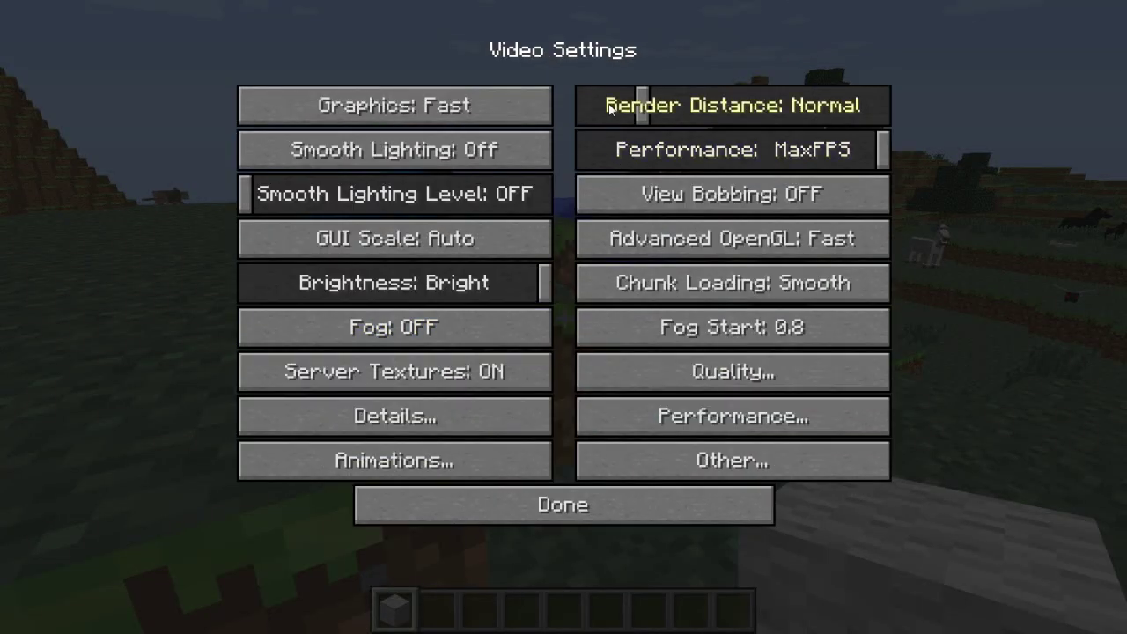
pyautogui.press('Escape')
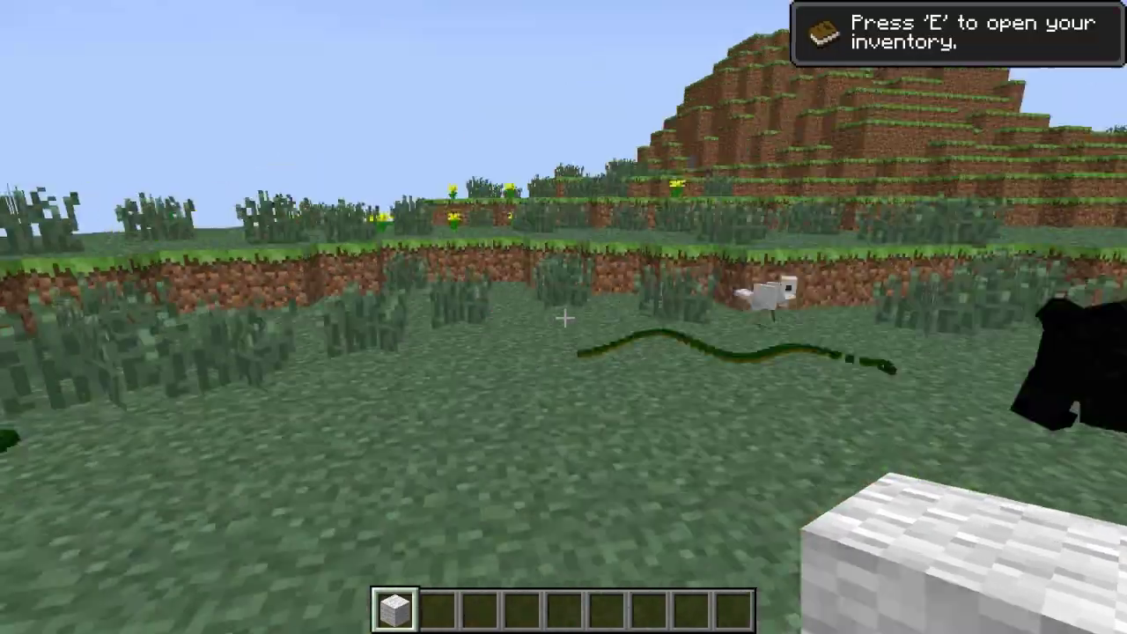